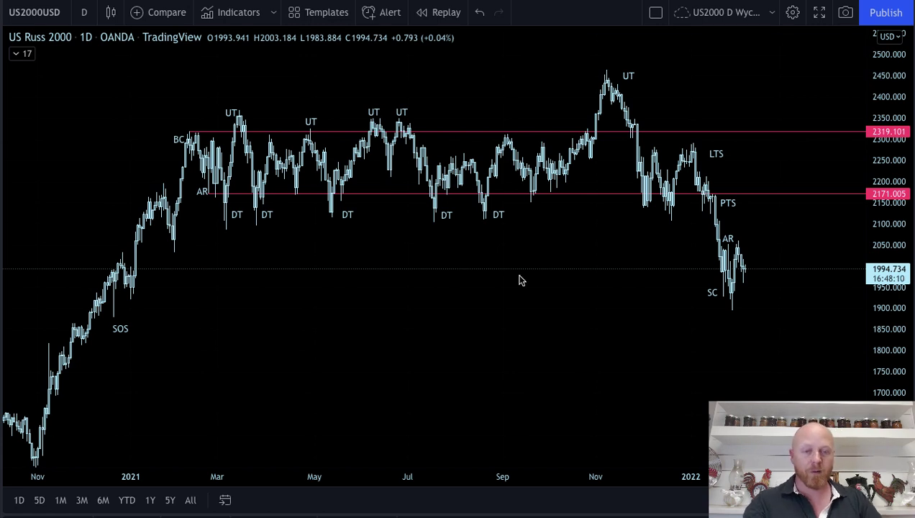
drag(555, 258, 503, 264)
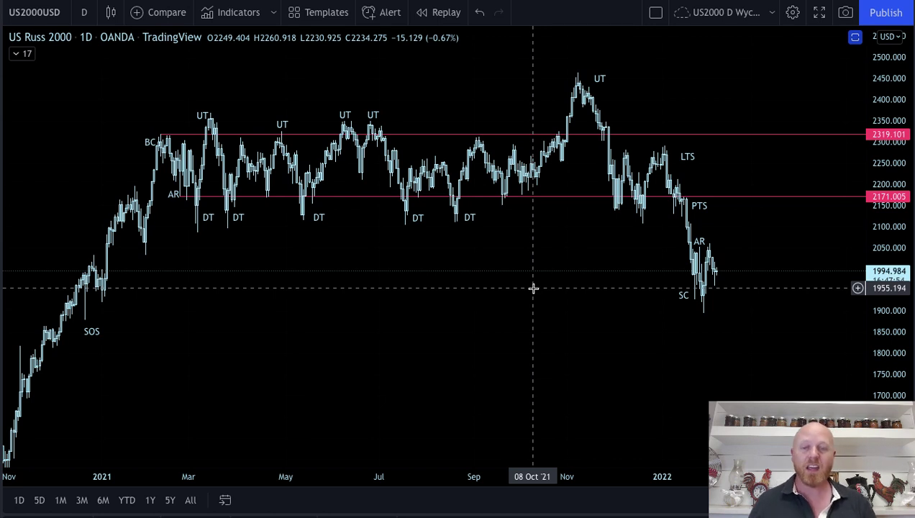
drag(457, 312, 506, 283)
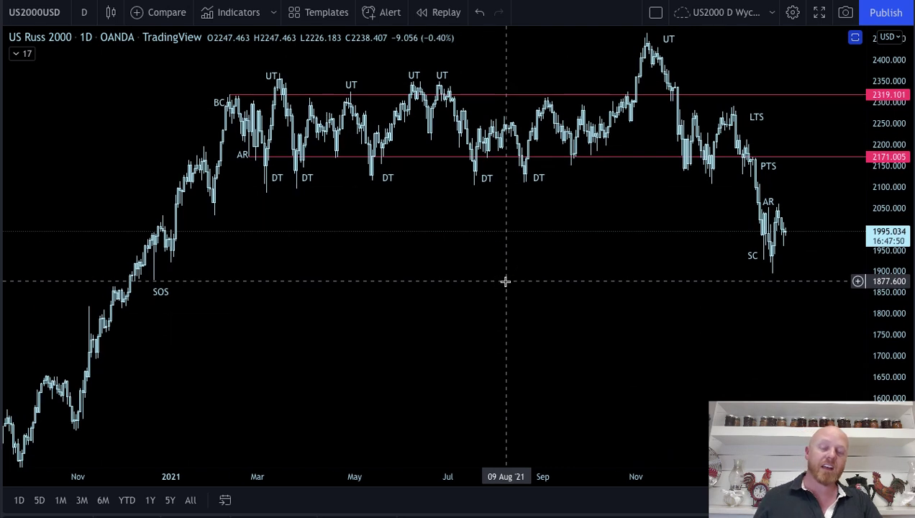
drag(412, 308, 338, 326)
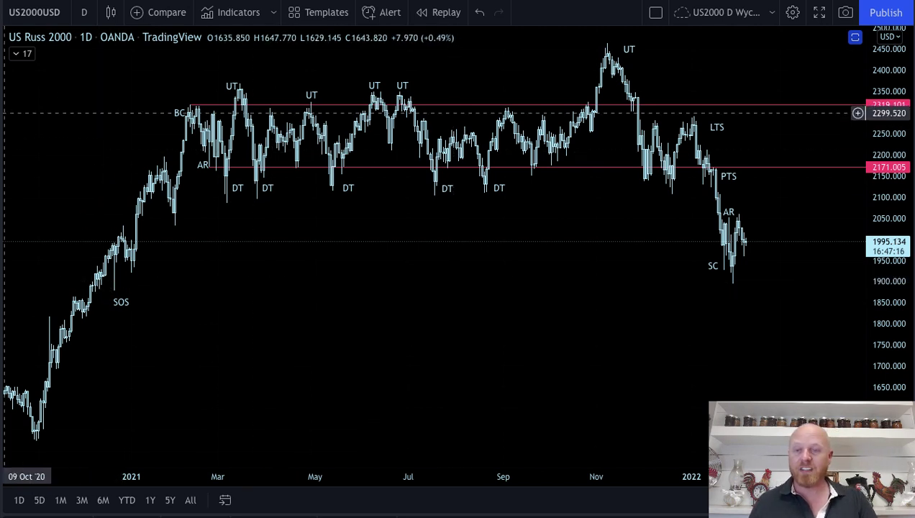
drag(56, 352, 139, 203)
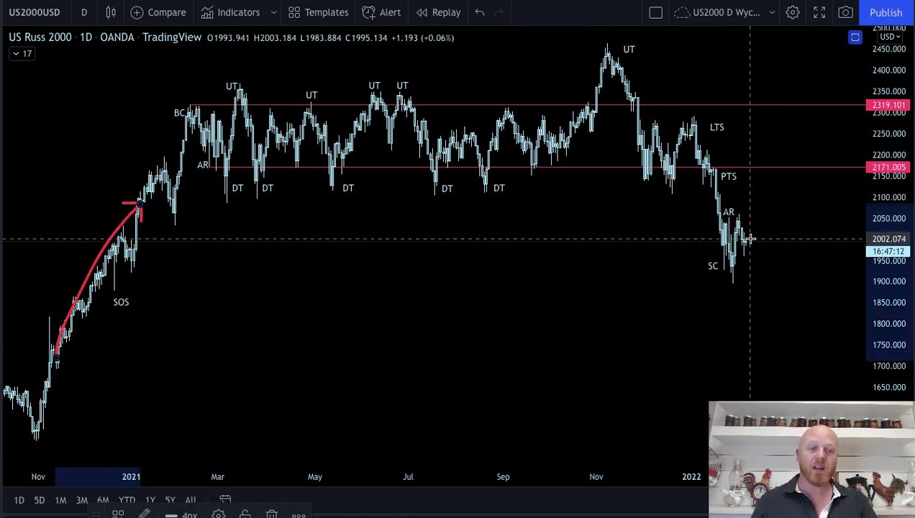
drag(683, 218, 739, 368)
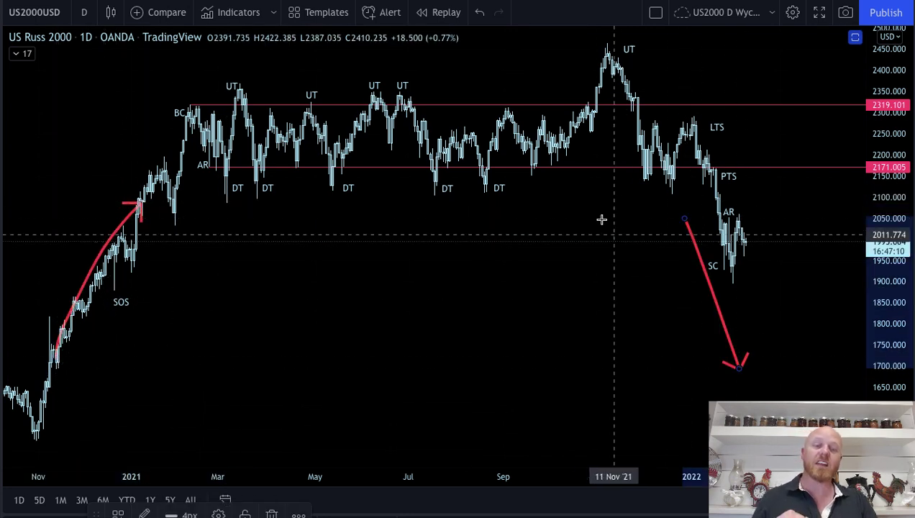
click(479, 13)
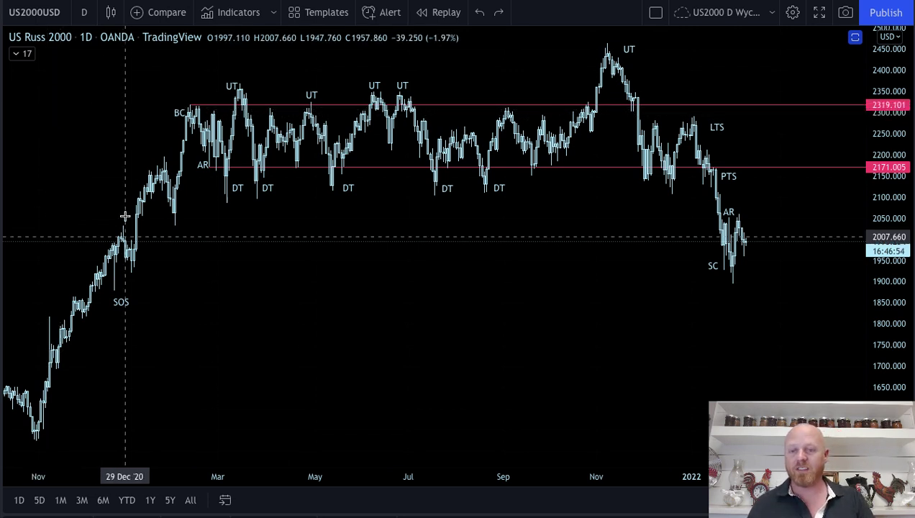
drag(66, 342, 140, 216)
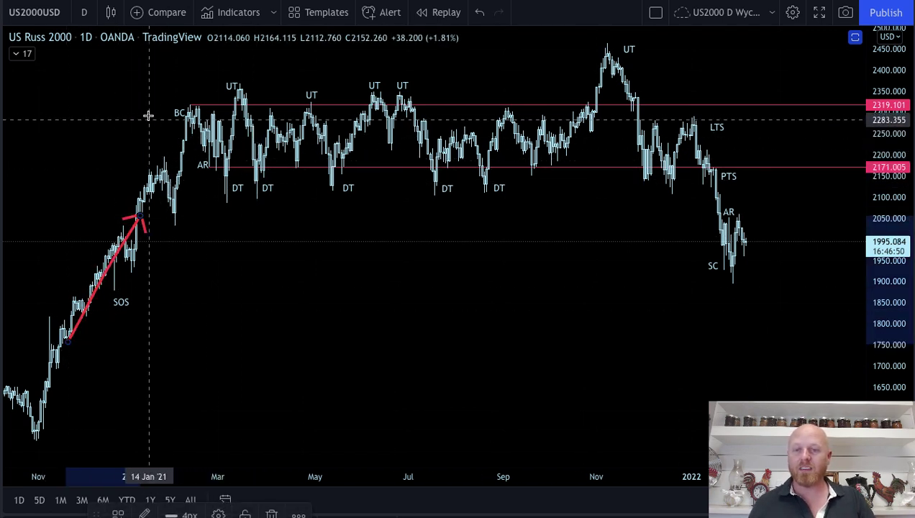
drag(158, 91, 173, 95)
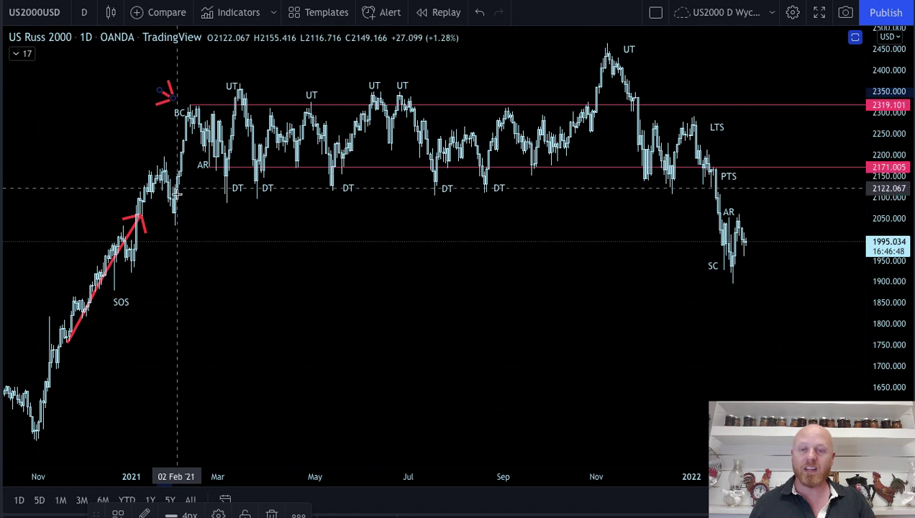
drag(177, 197, 196, 179)
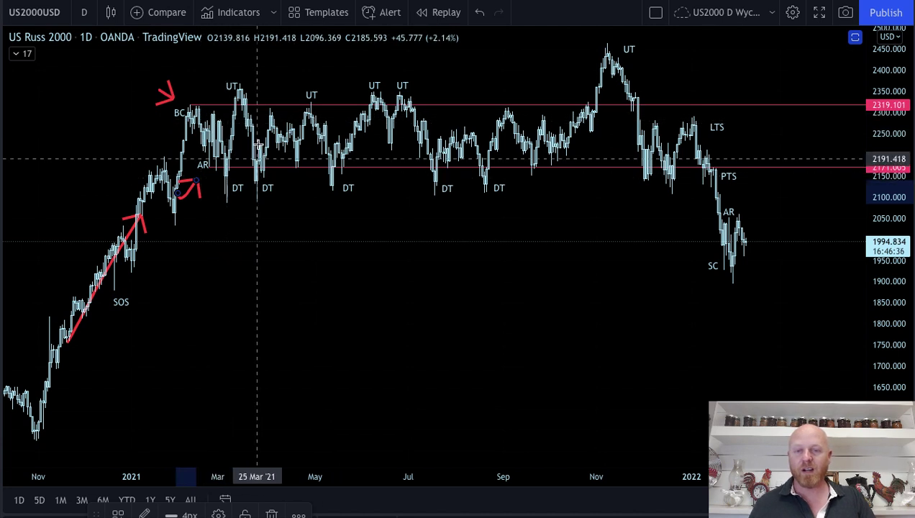
mouse_move(284, 63)
mouse_down()
mouse_move(259, 76)
mouse_move(255, 177)
mouse_up()
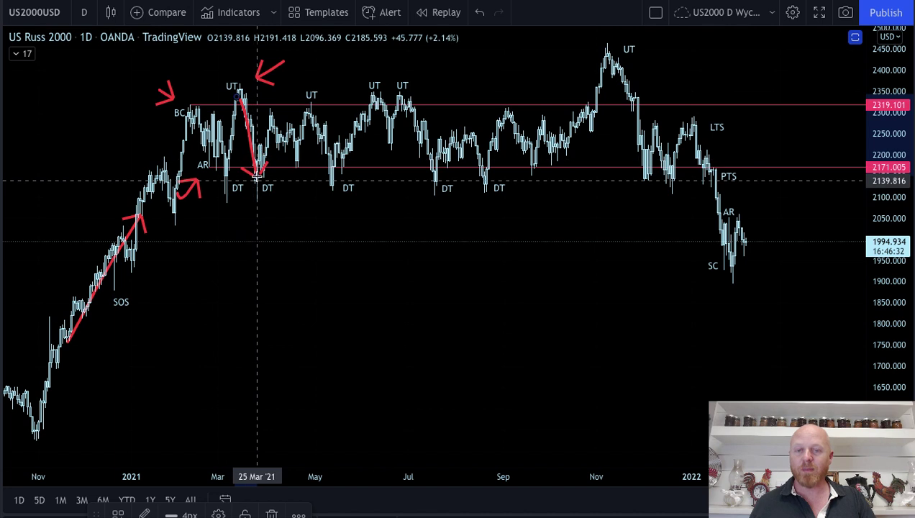
mouse_move(311, 196)
mouse_down()
mouse_move(273, 196)
mouse_move(276, 122)
mouse_up()
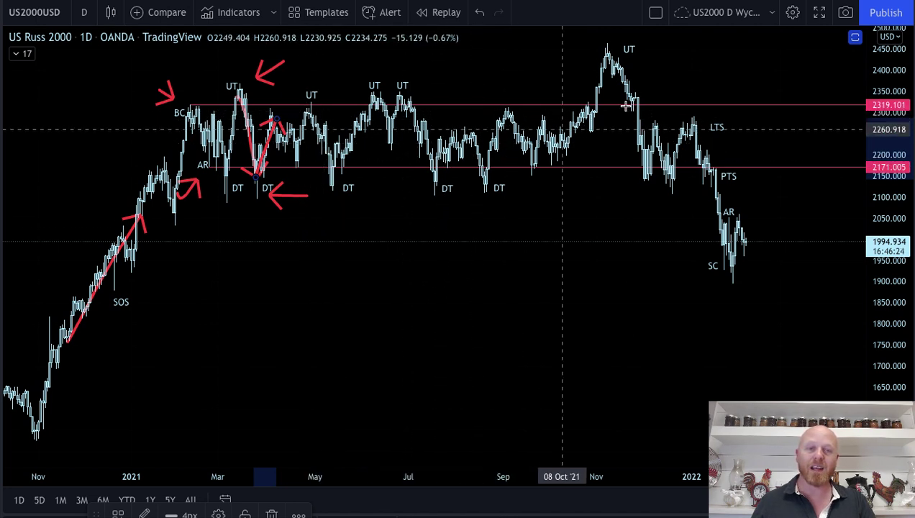
mouse_move(687, 61)
mouse_down()
mouse_move(623, 98)
mouse_move(642, 167)
mouse_up()
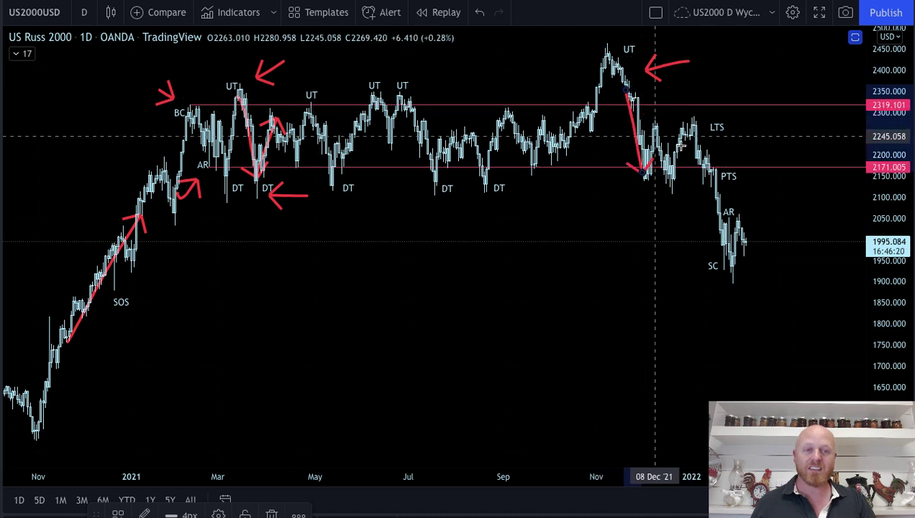
drag(772, 105, 773, 129)
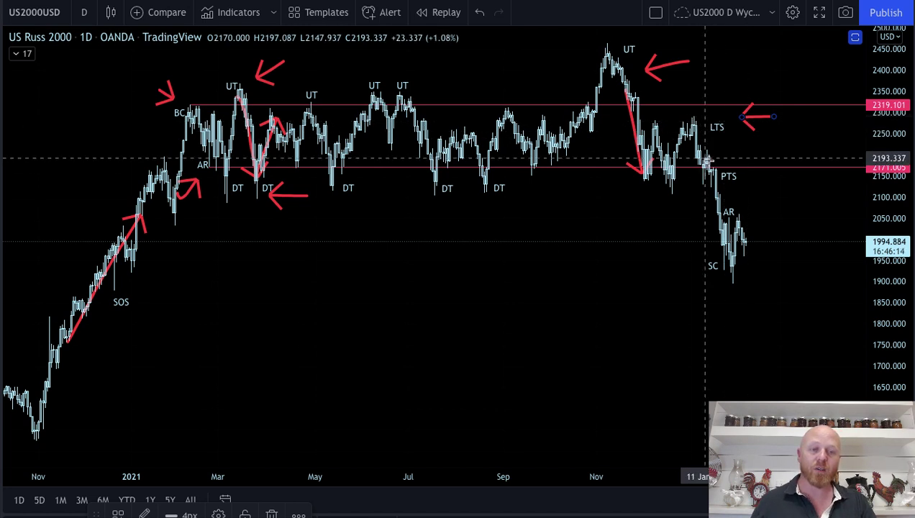
key(ctrl+z)
drag(712, 142, 696, 141)
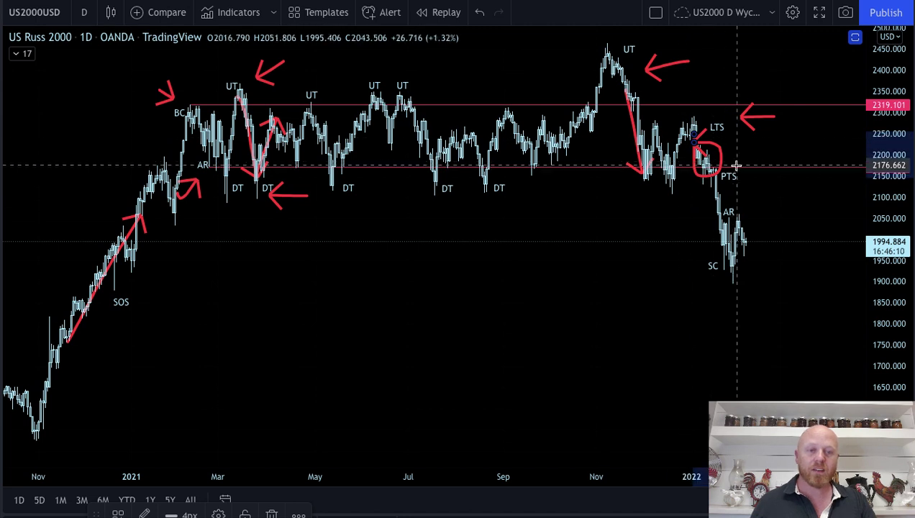
mouse_move(683, 154)
mouse_down()
mouse_move(634, 171)
mouse_move(687, 136)
mouse_up()
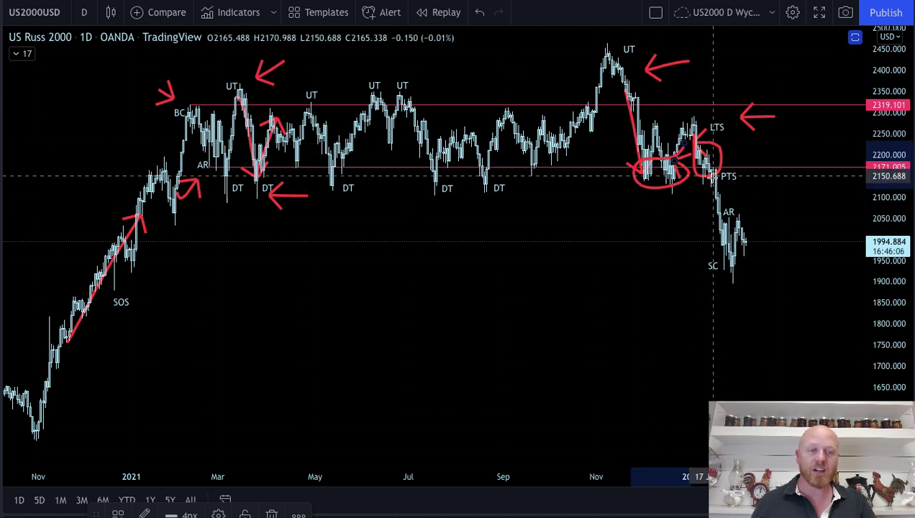
mouse_move(713, 177)
mouse_down()
mouse_move(713, 237)
mouse_move(700, 227)
mouse_up()
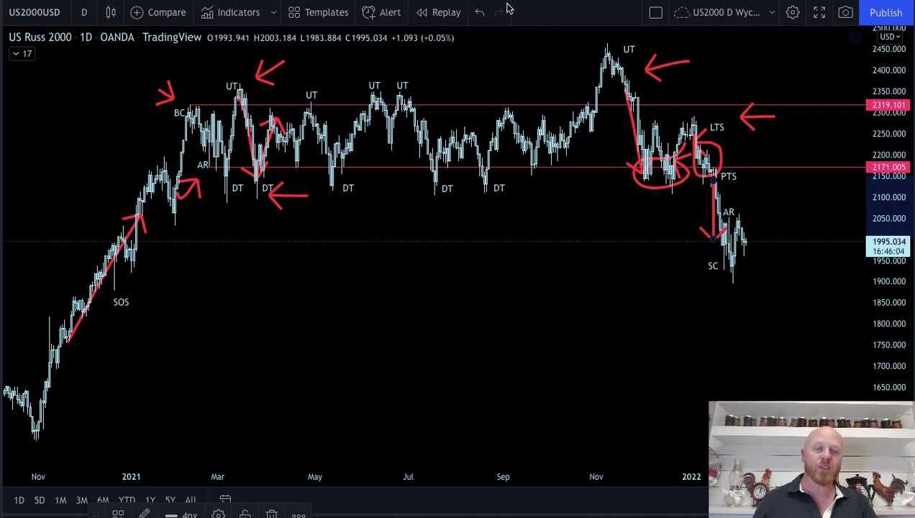
click(479, 14)
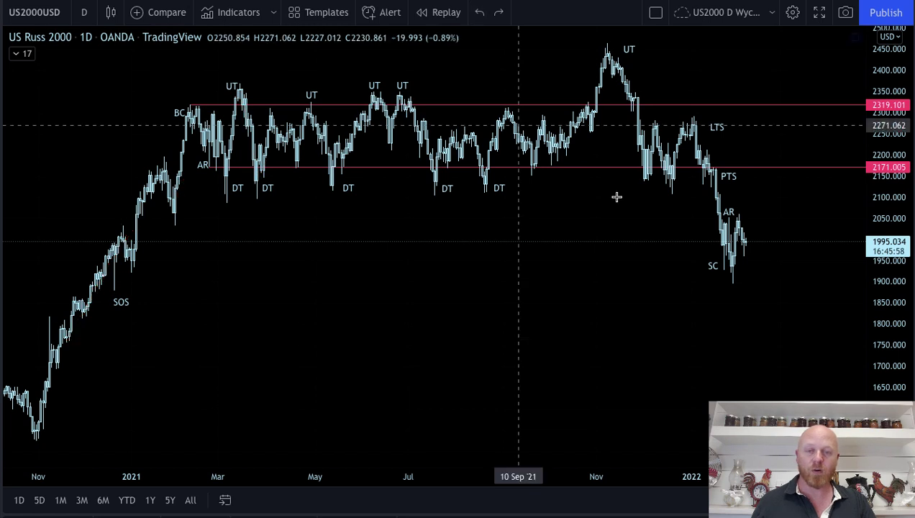
Step: Try and undo a red circle around AR/SC, then frame May 2021 onward with space on the right
mouse_move(680, 219)
mouse_down()
mouse_move(682, 286)
mouse_move(761, 280)
mouse_move(765, 205)
mouse_move(728, 194)
mouse_move(688, 203)
mouse_up()
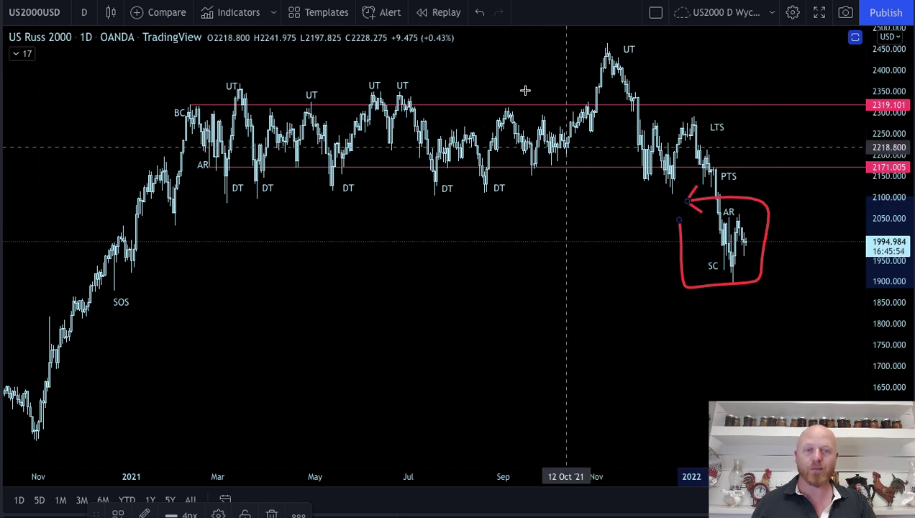
click(480, 12)
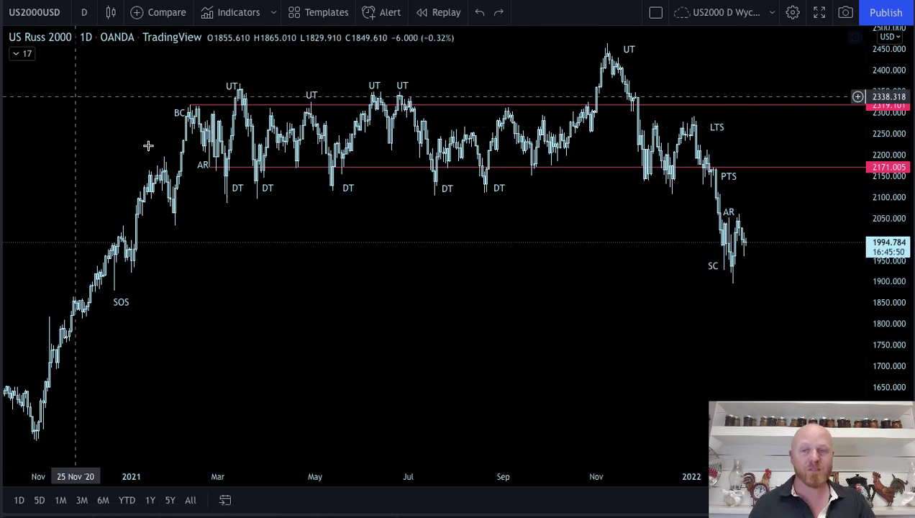
drag(594, 264, 468, 263)
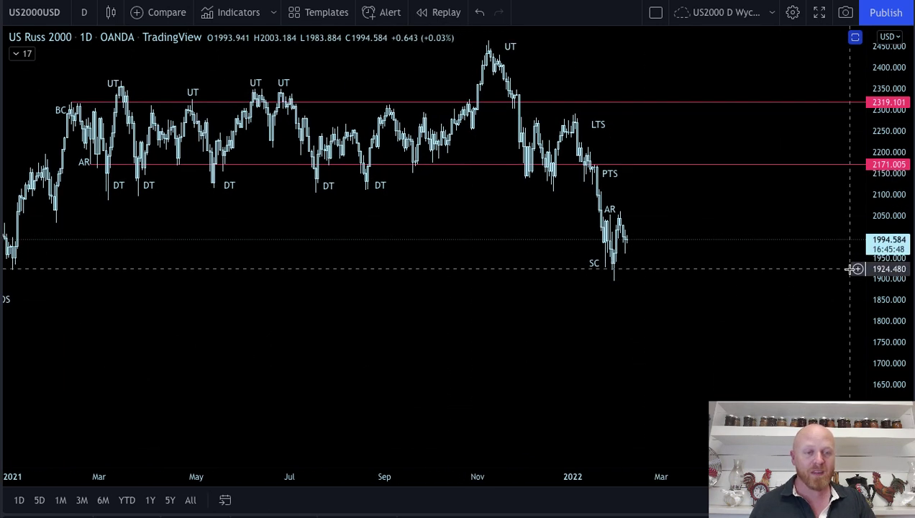
drag(832, 267, 823, 210)
drag(760, 222, 733, 269)
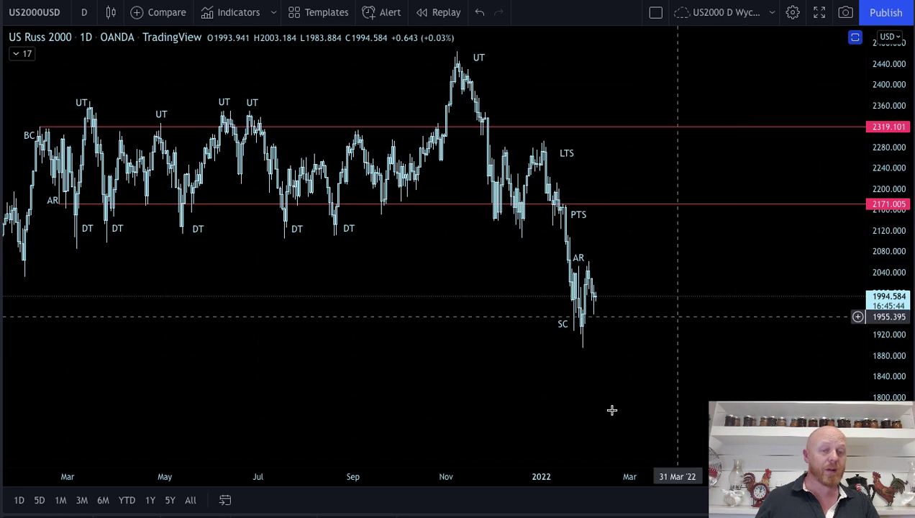
drag(564, 469, 477, 473)
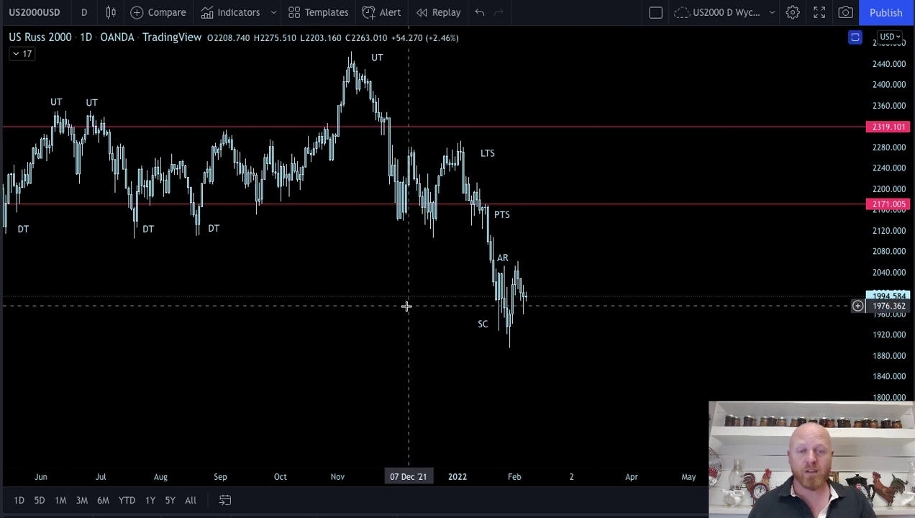
drag(400, 284, 435, 292)
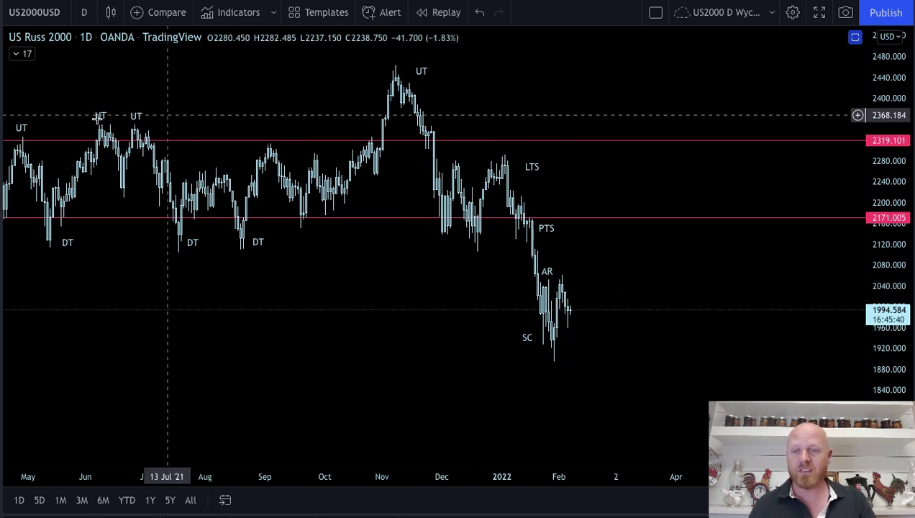
click(1, 94)
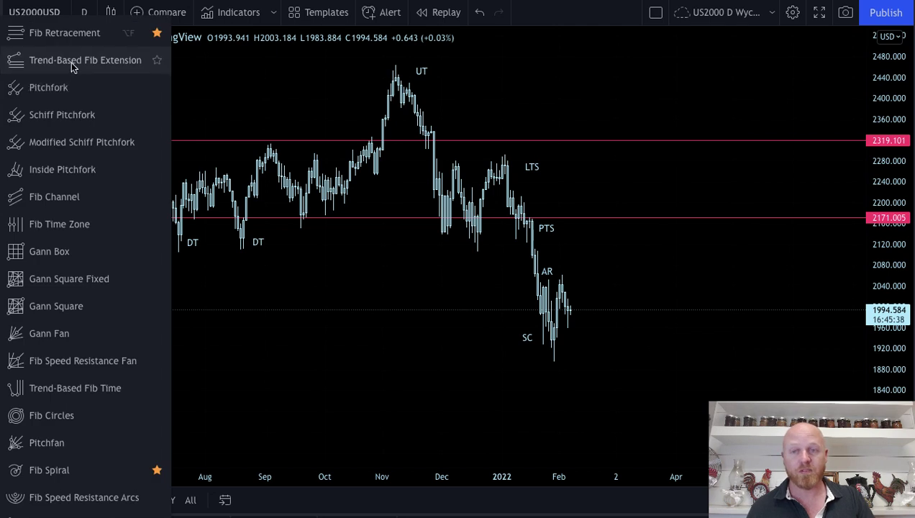
click(65, 42)
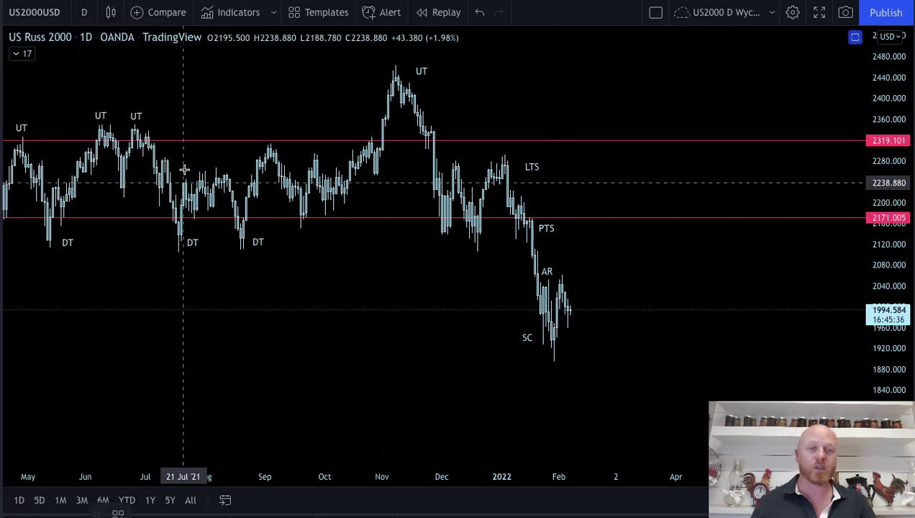
click(505, 151)
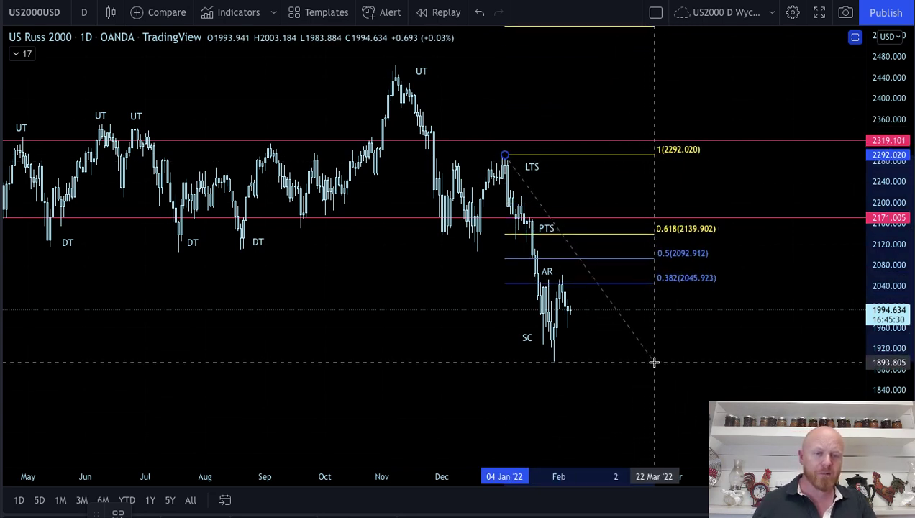
click(655, 362)
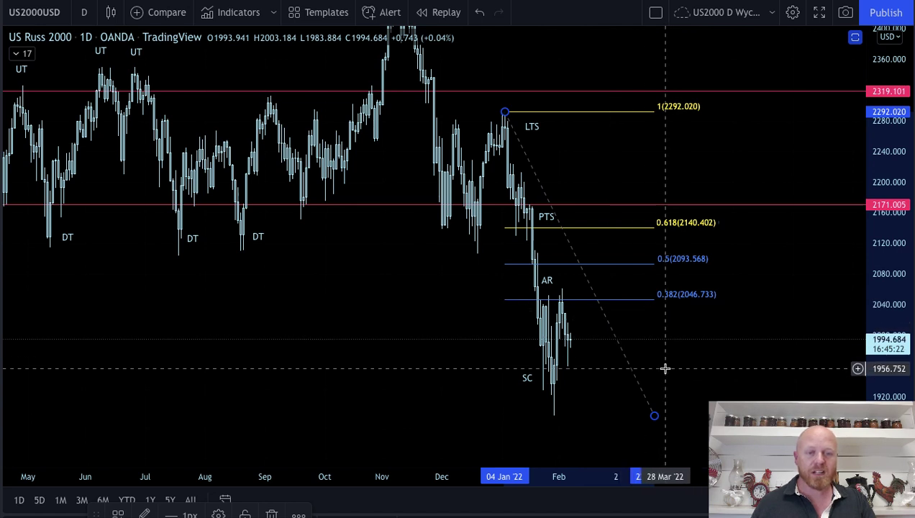
drag(895, 190, 639, 202)
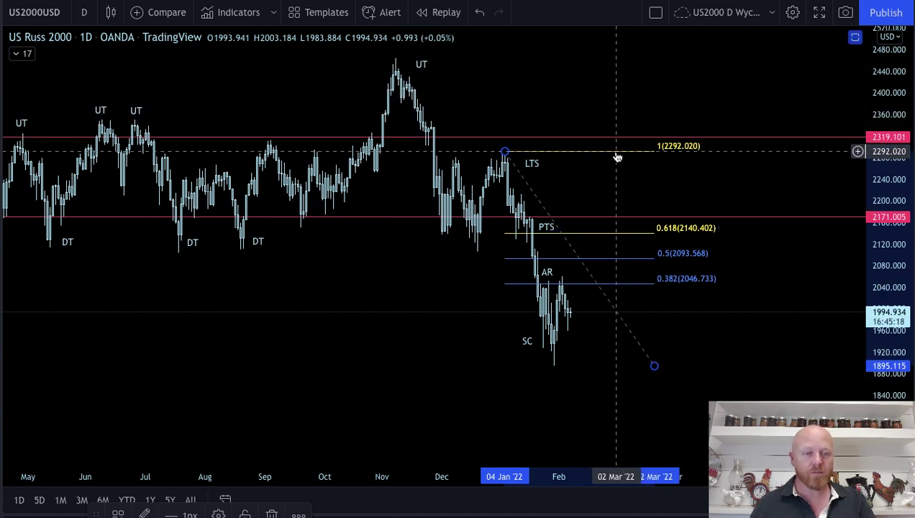
key(Delete)
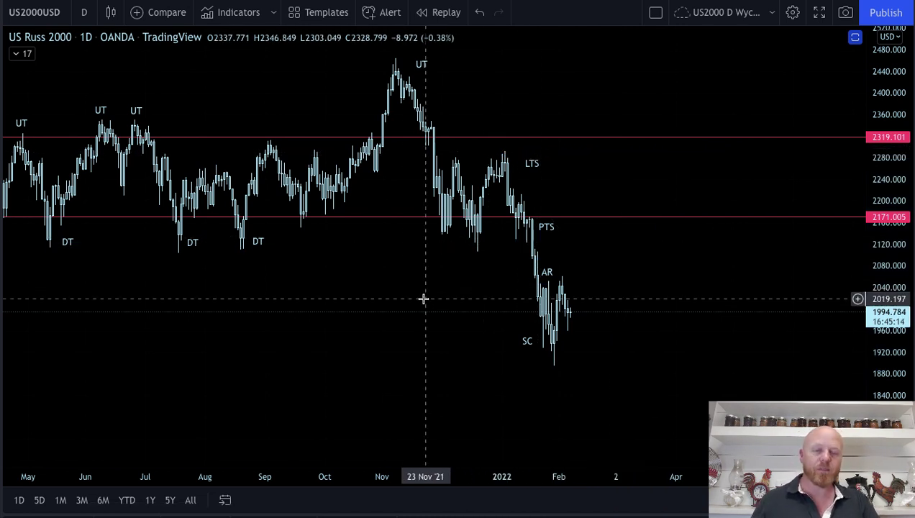
Step: Add a trend-based Fib extension from the LTS high through the SC low to AR, showing levels to 1.618
drag(404, 296, 418, 273)
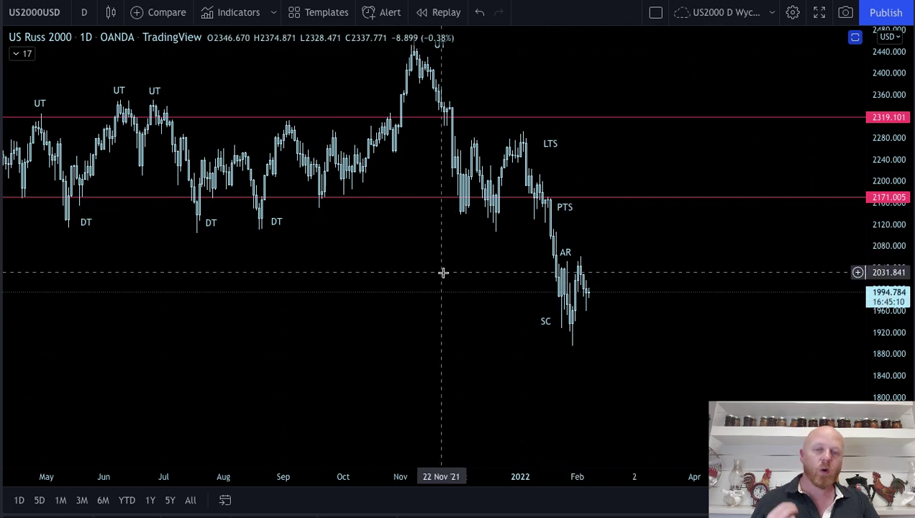
drag(413, 276, 403, 309)
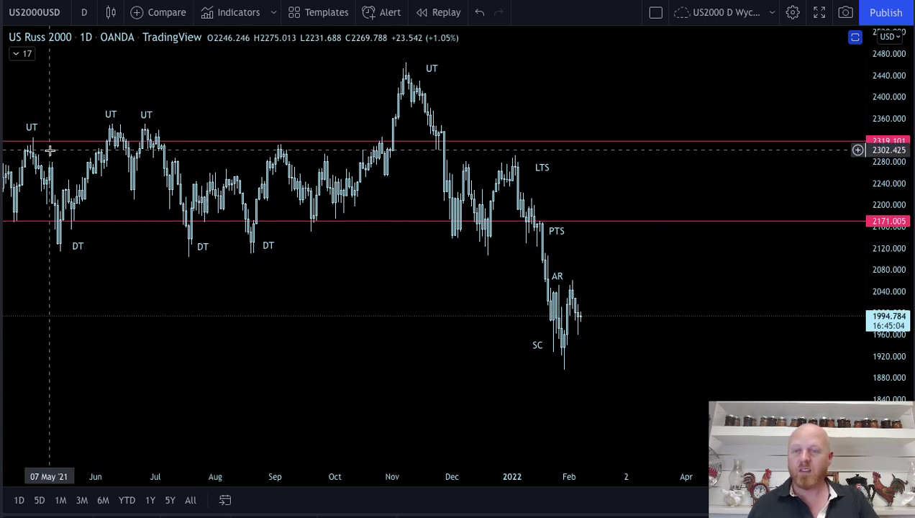
click(3, 101)
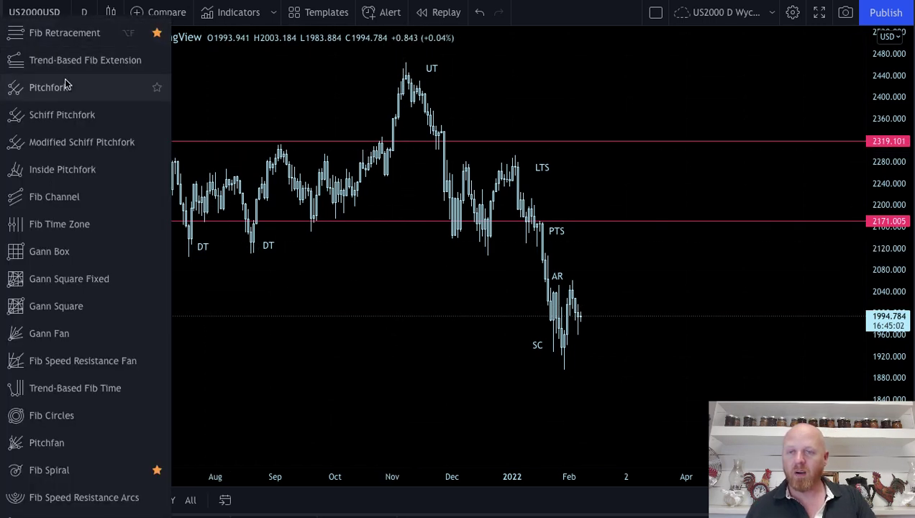
click(84, 61)
drag(504, 140, 515, 141)
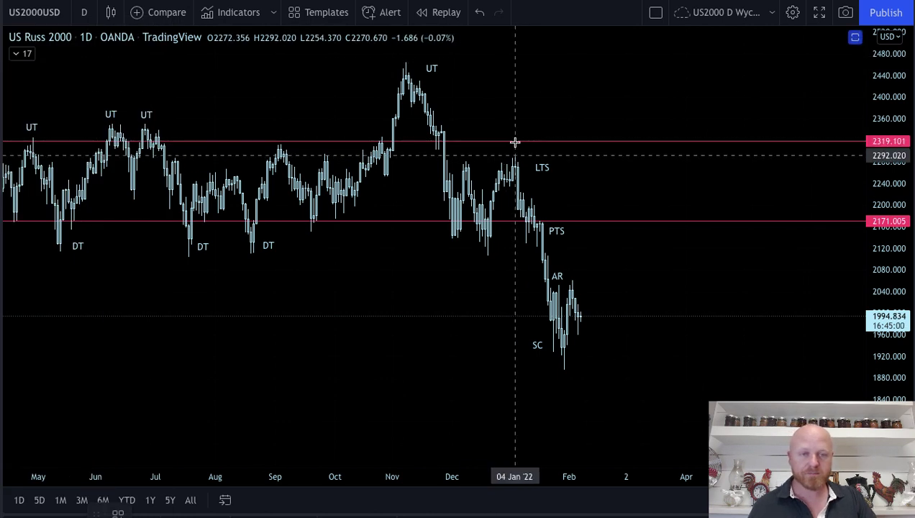
click(515, 141)
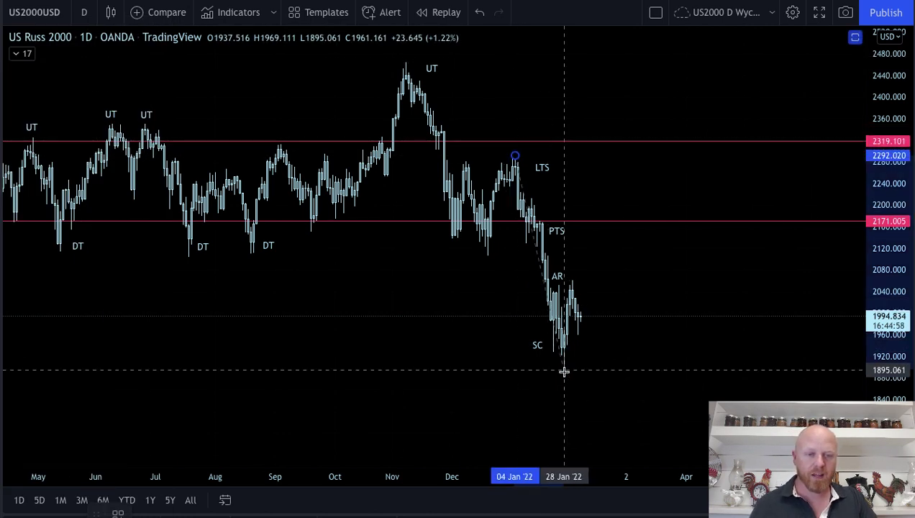
click(574, 279)
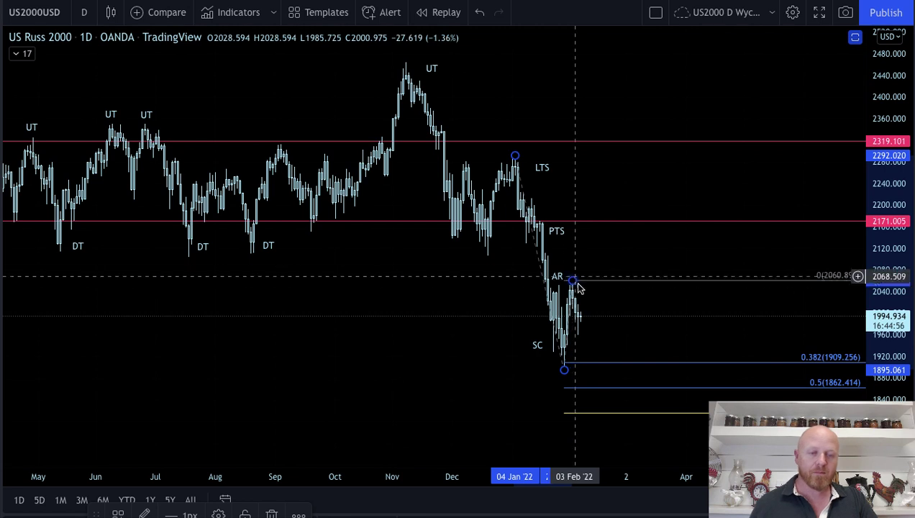
drag(624, 319, 552, 259)
click(796, 349)
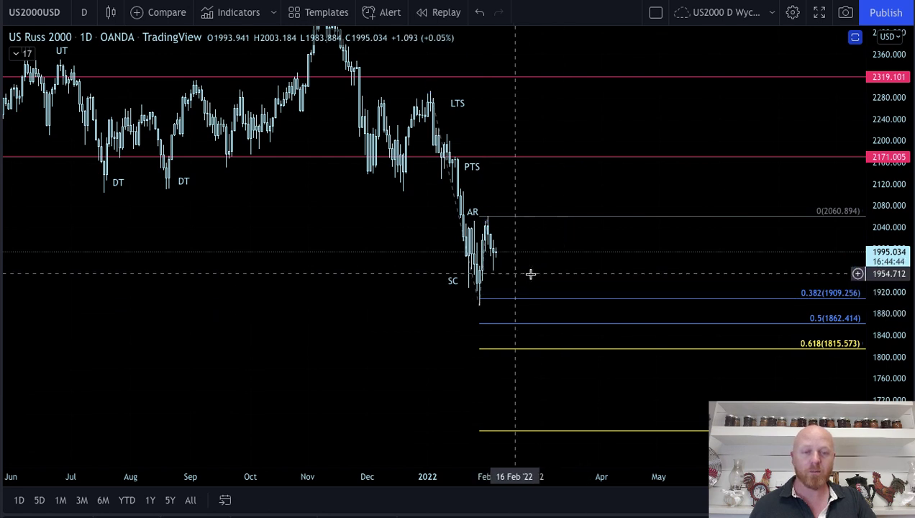
drag(664, 280, 707, 209)
drag(705, 329, 706, 196)
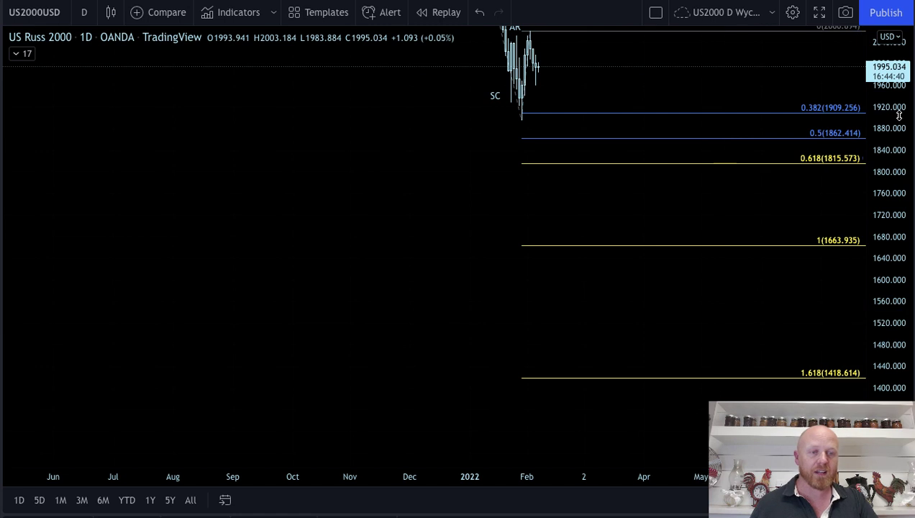
drag(902, 120, 900, 173)
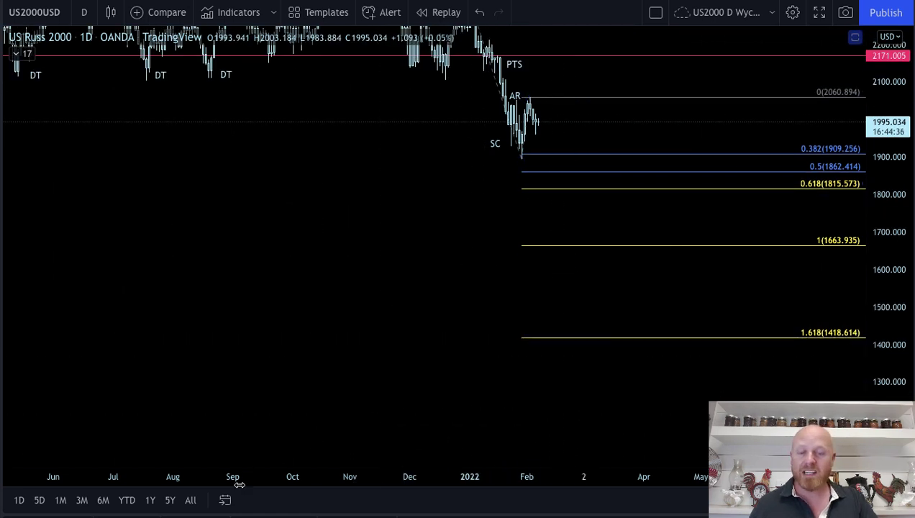
Step: Zoom out to 2020 and draw a red arrow up the Nov–Jan rally
drag(227, 480, 461, 484)
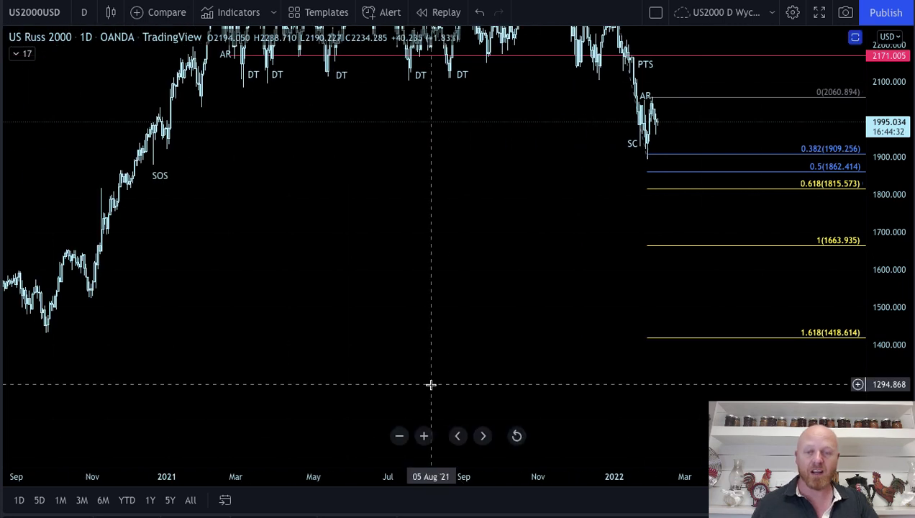
drag(309, 341, 468, 340)
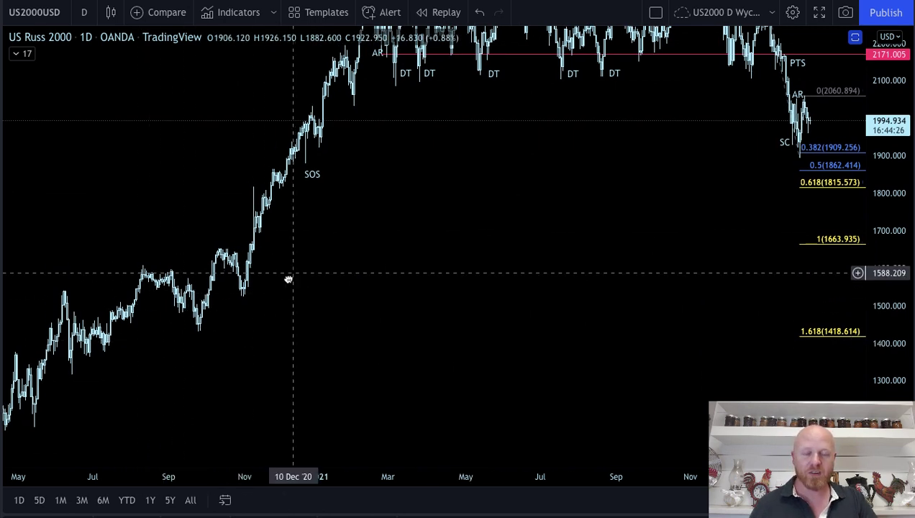
drag(294, 269, 266, 302)
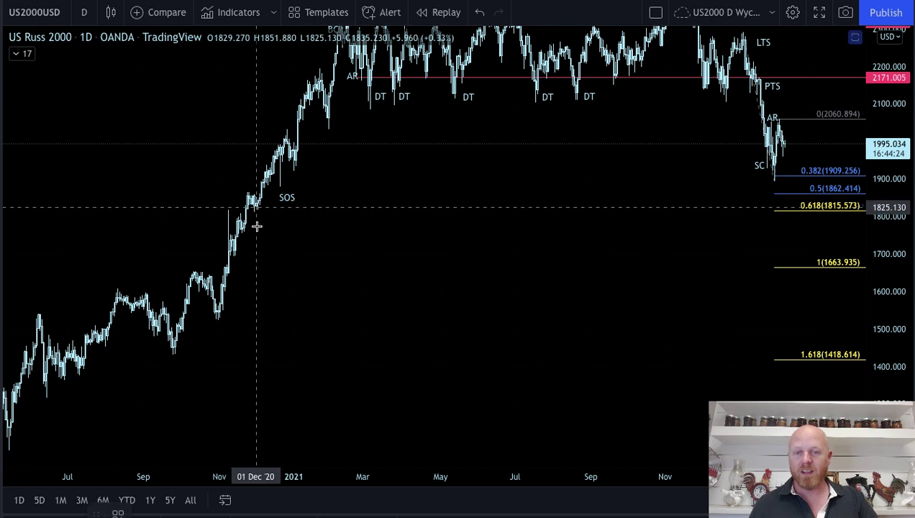
drag(216, 311, 317, 84)
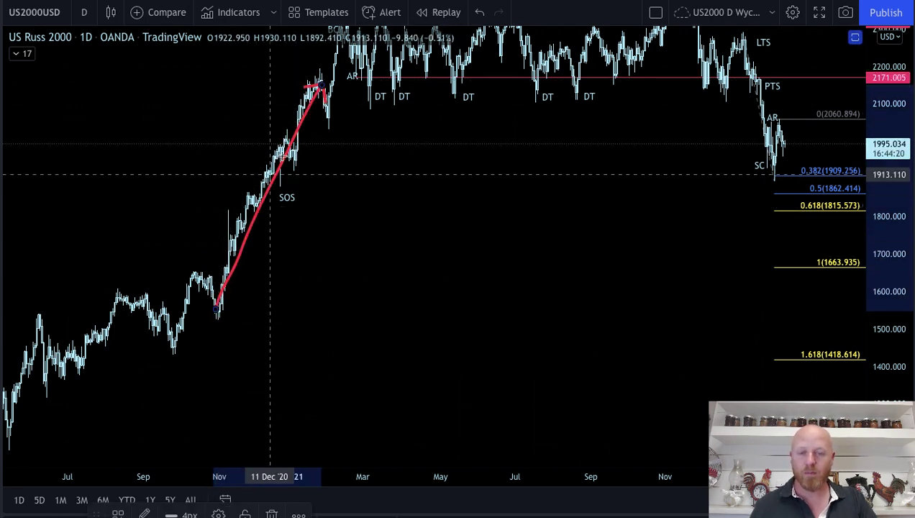
Step: Undo the red rally arrow and delete the Fibonacci extension
click(479, 12)
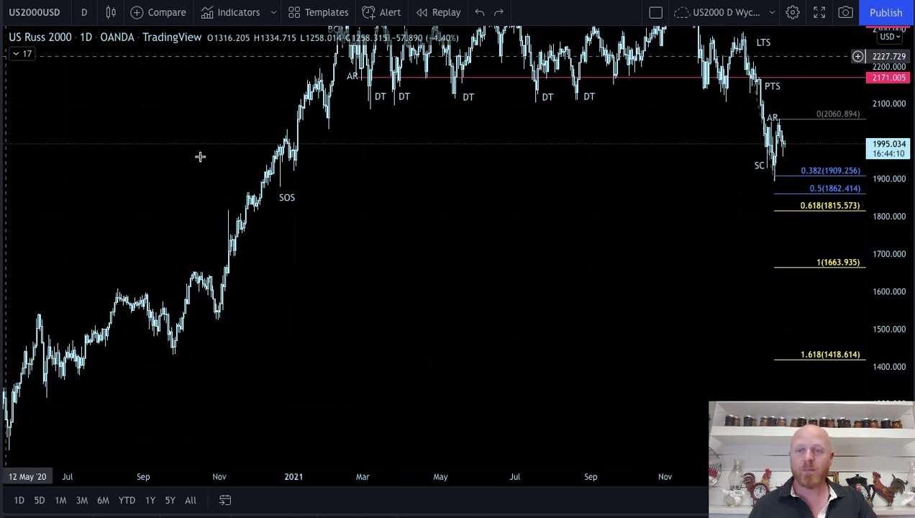
drag(458, 216, 408, 236)
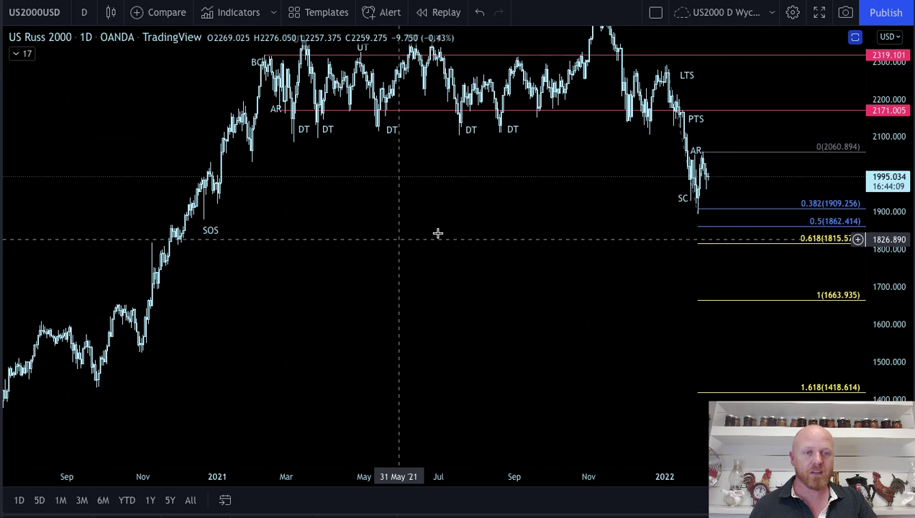
click(773, 209)
key(Delete)
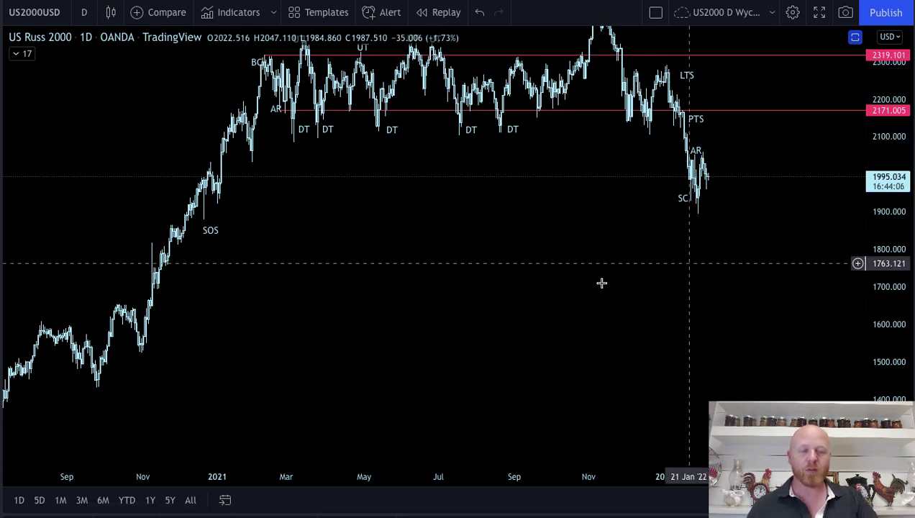
Step: Reframe the chart to show the labelled trading range back to Sep–Nov 2020
drag(592, 282, 584, 348)
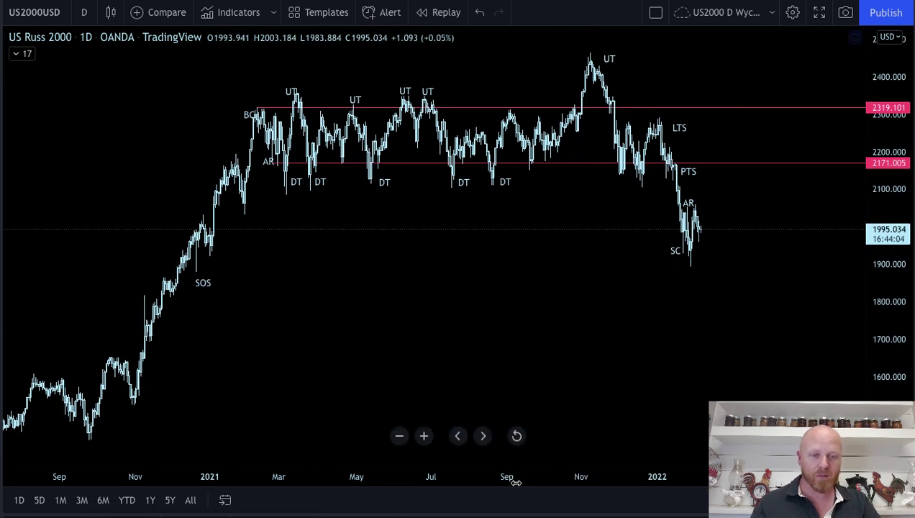
drag(515, 482, 421, 478)
drag(594, 302, 723, 300)
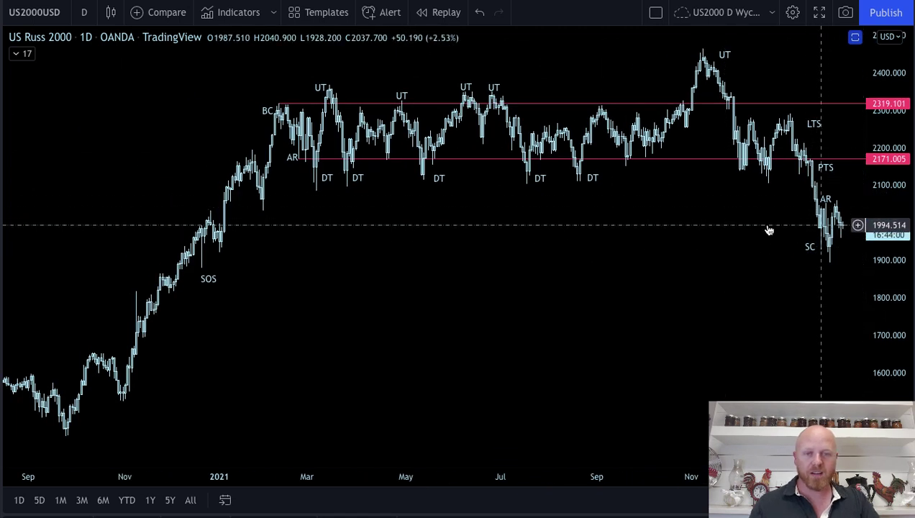
Step: Place horizontal rays at 1921.220 and 2033.310 starting from the SOS bars
click(2, 72)
click(35, 265)
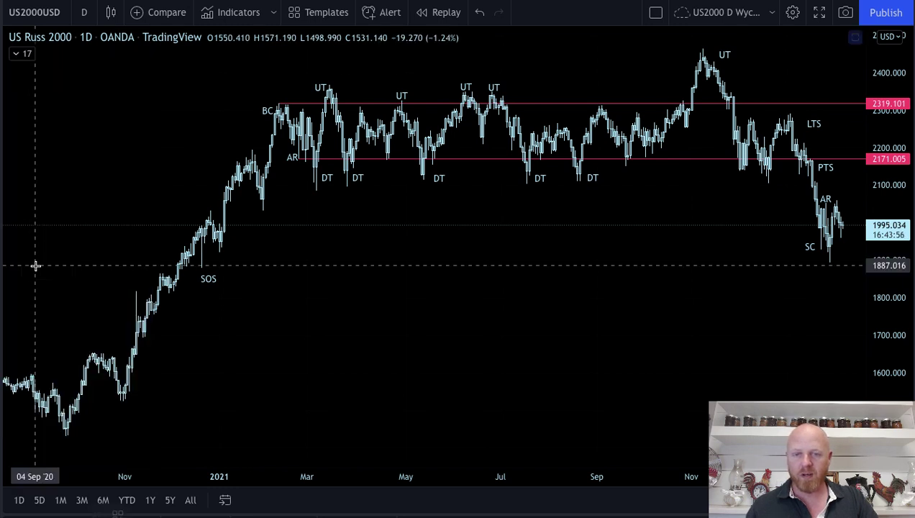
click(219, 261)
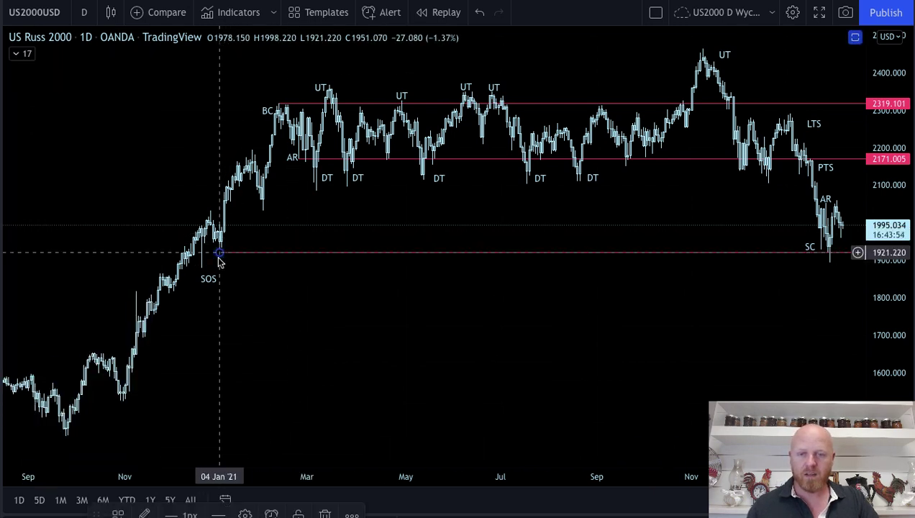
click(210, 211)
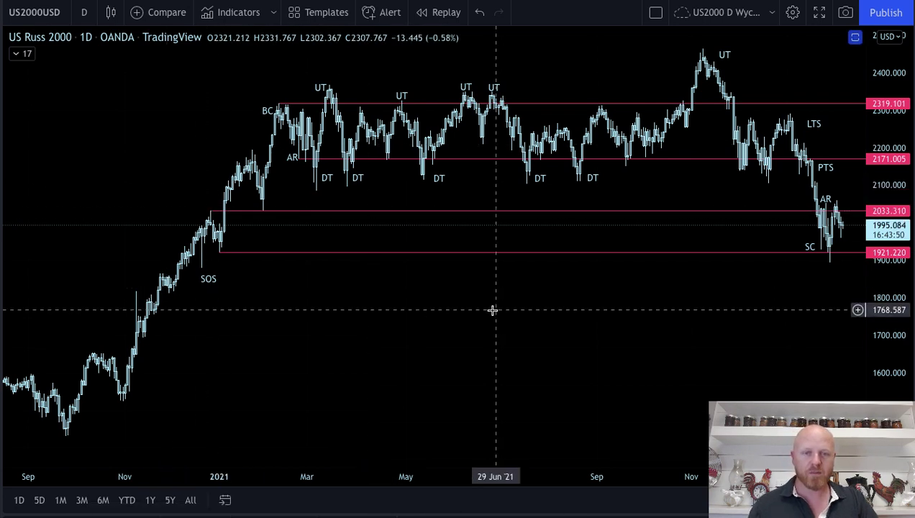
drag(497, 311, 406, 307)
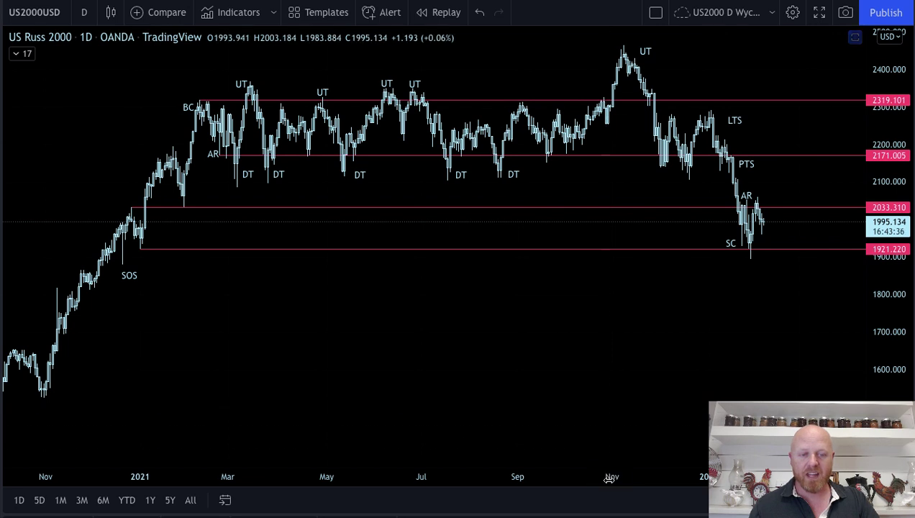
Step: Zoom and stretch the view onto the 2022 LTS-to-SC decline, then select the SC label
scroll(607, 431, up, 3)
drag(518, 462, 458, 464)
drag(692, 282, 489, 331)
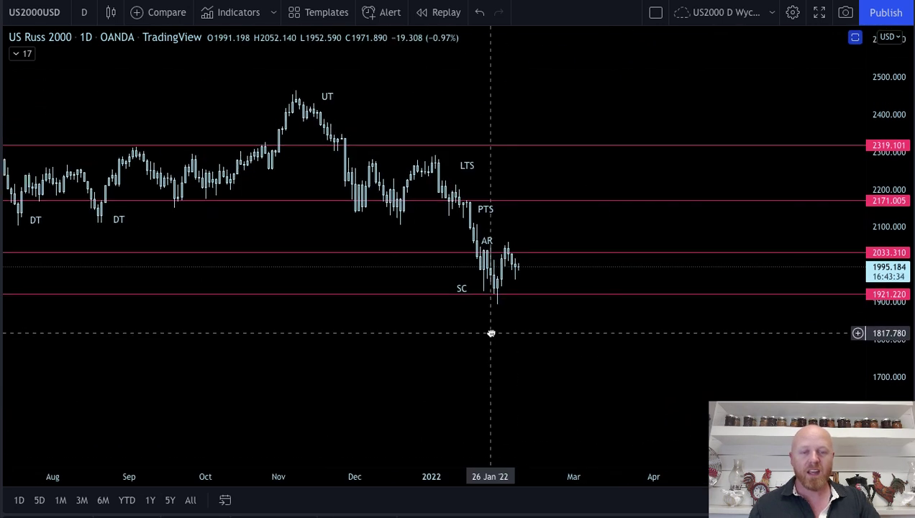
drag(890, 324, 890, 295)
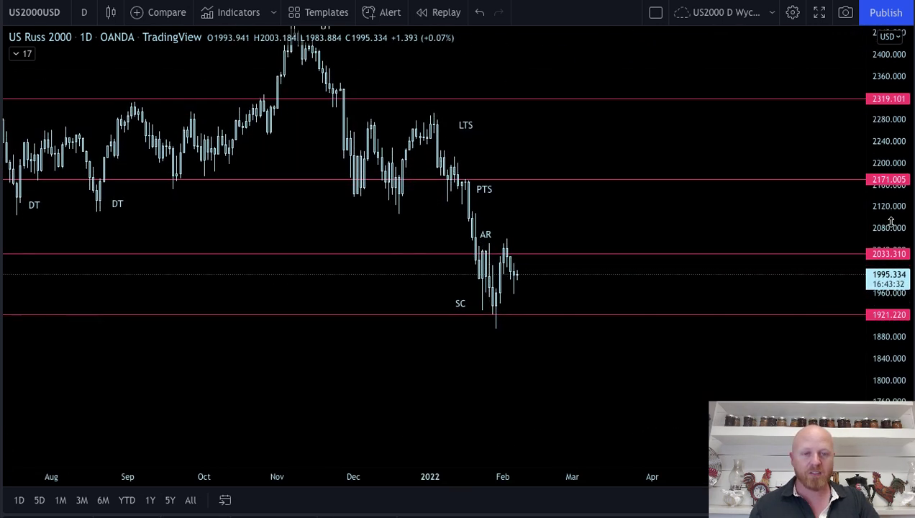
drag(535, 476, 500, 476)
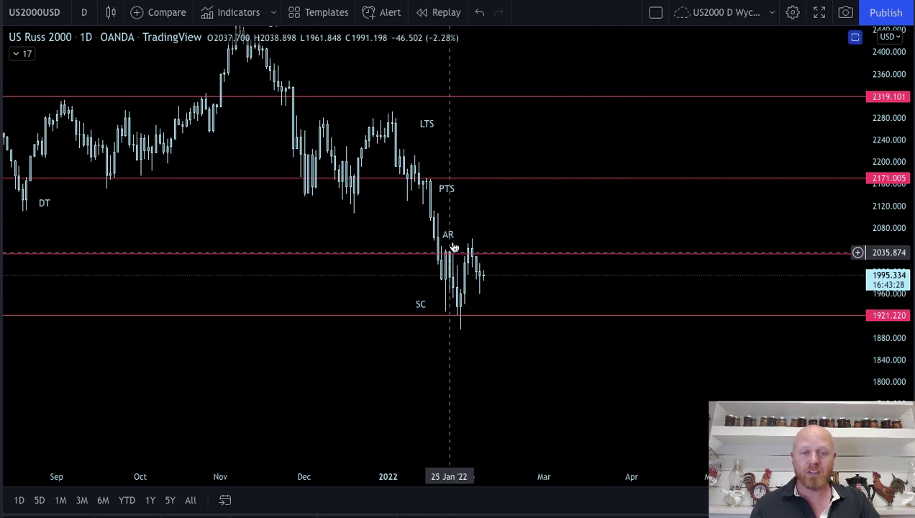
click(425, 305)
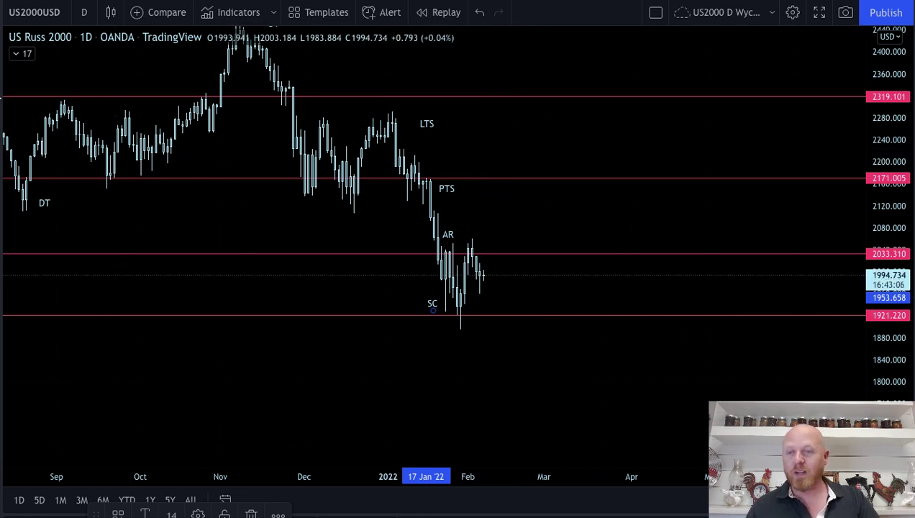
Step: Draw a Fib retracement from the SC low to above AR and enlarge the candles
click(2, 98)
click(64, 32)
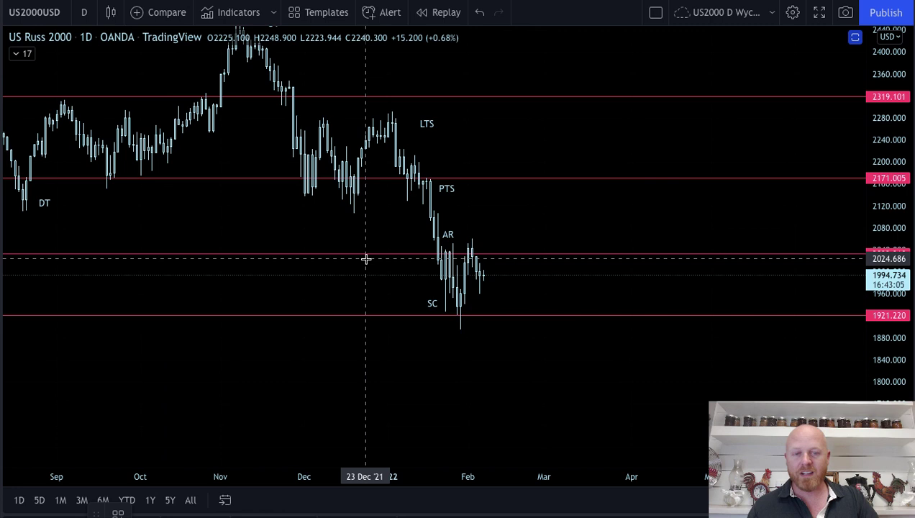
click(461, 333)
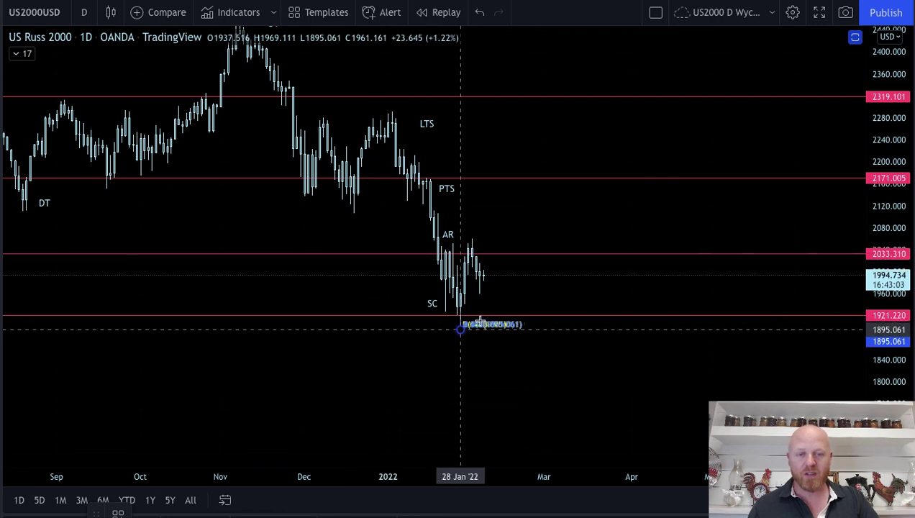
click(611, 239)
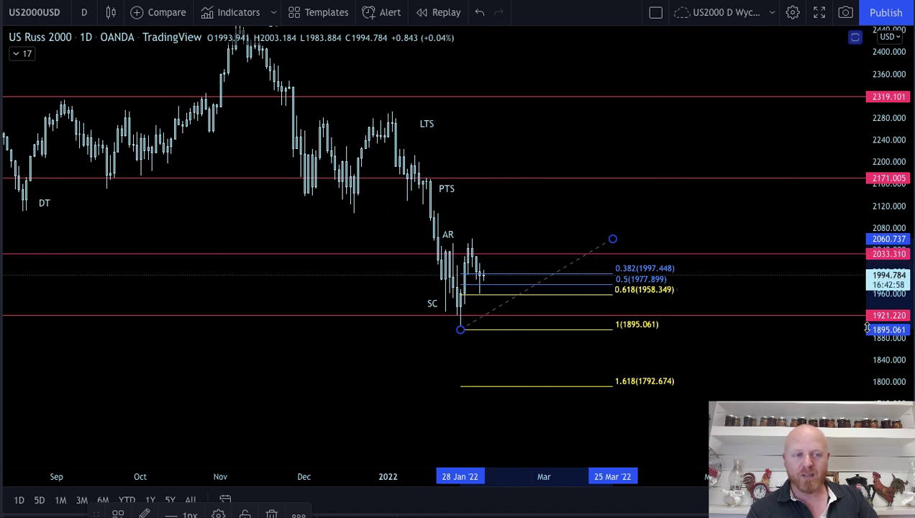
drag(889, 325, 889, 288)
drag(711, 223, 721, 157)
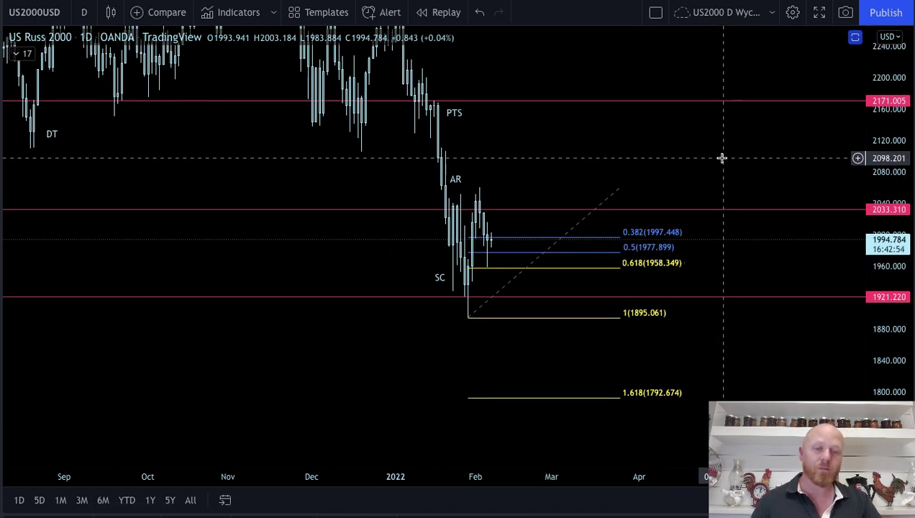
Step: Delete the Fib retracement and zoom out to show the earlier UT and DT swings
click(582, 240)
key(Delete)
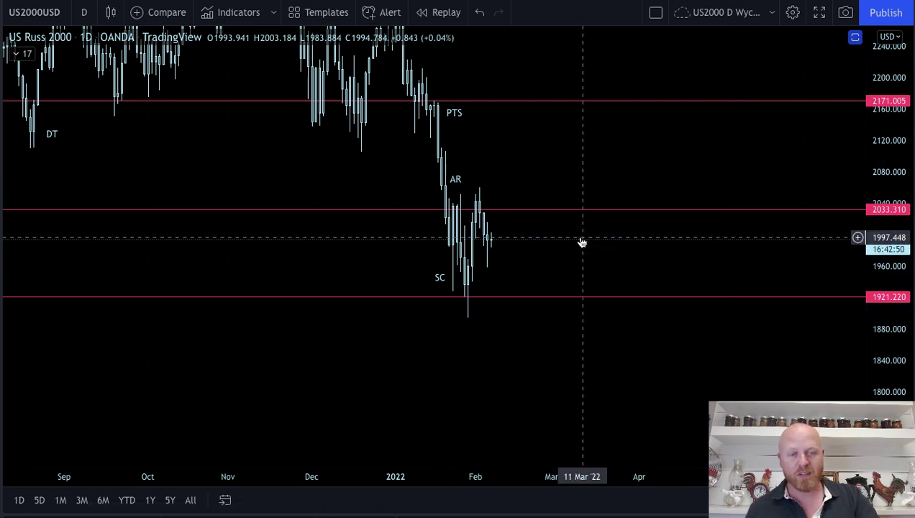
drag(708, 158, 733, 202)
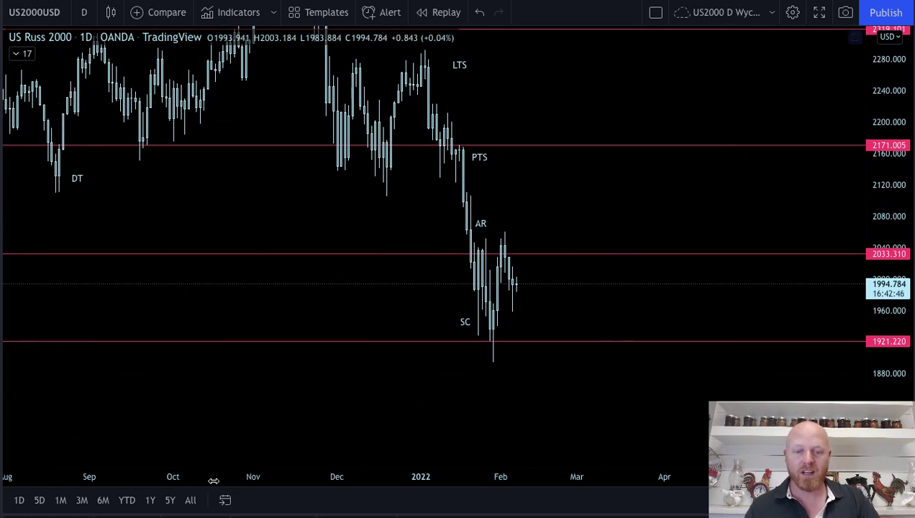
drag(215, 479, 425, 475)
drag(720, 235, 675, 272)
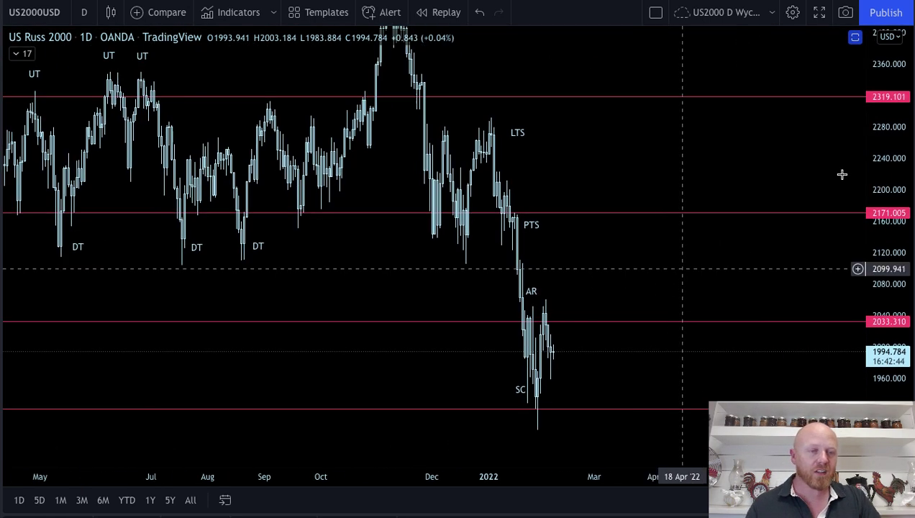
drag(896, 110, 896, 148)
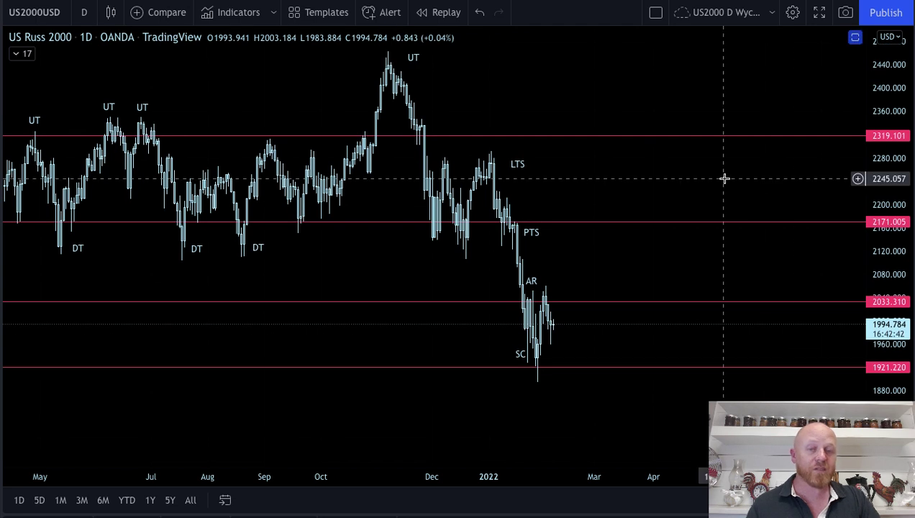
drag(724, 179, 668, 173)
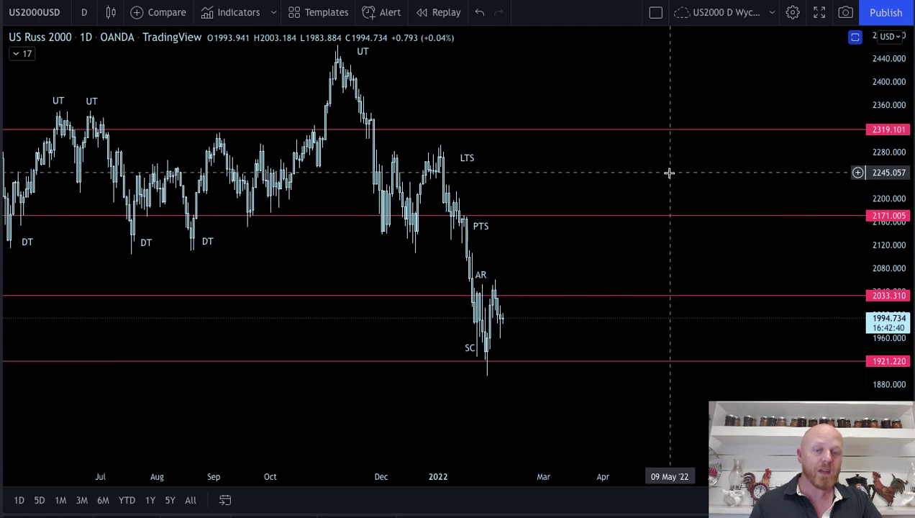
drag(239, 92, 225, 130)
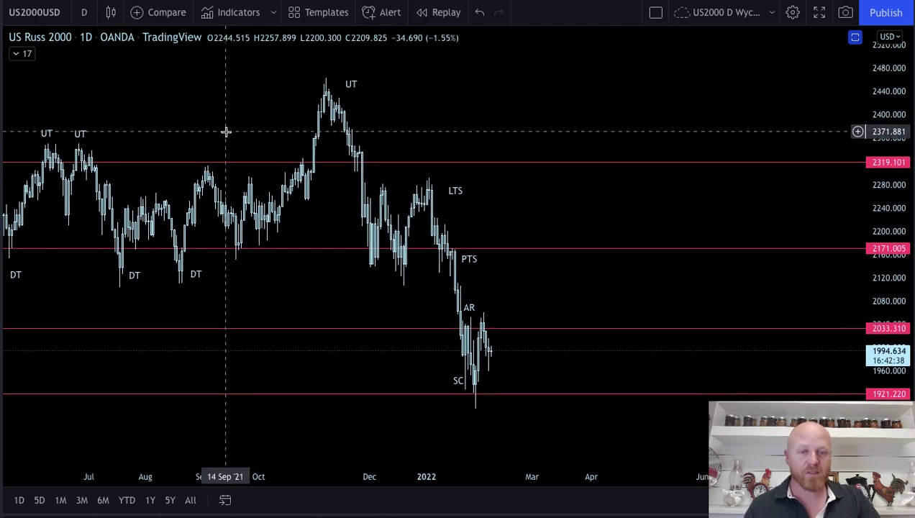
Step: Draw an XABCD pattern from the 08 Nov '21 high, December low and LTS peak, with D near 2375.404
click(326, 67)
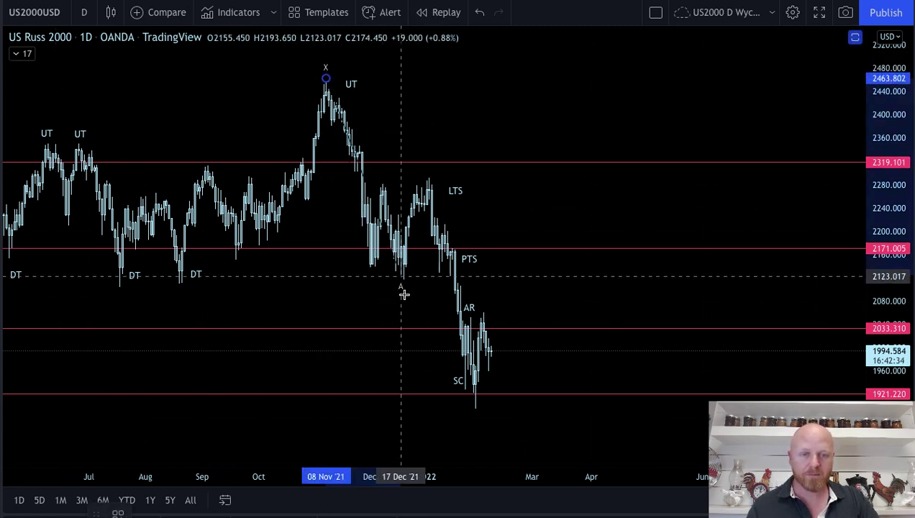
click(404, 286)
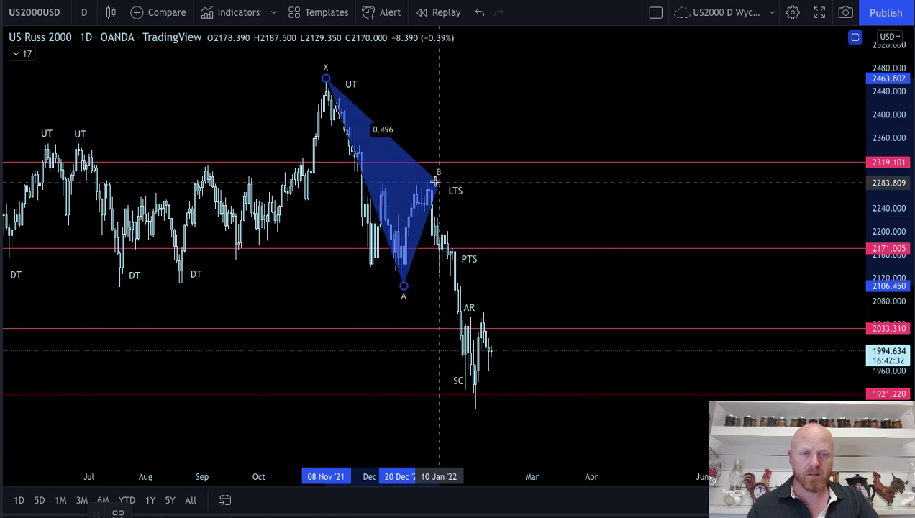
click(429, 177)
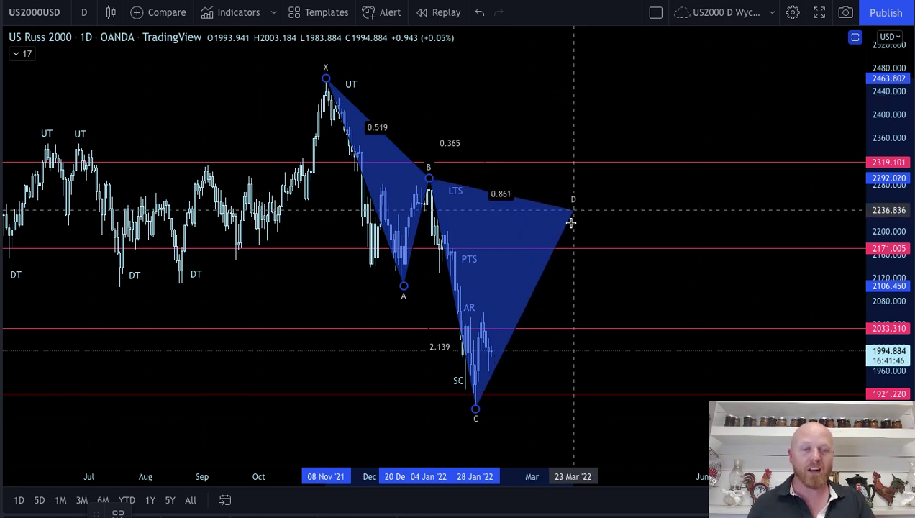
click(574, 130)
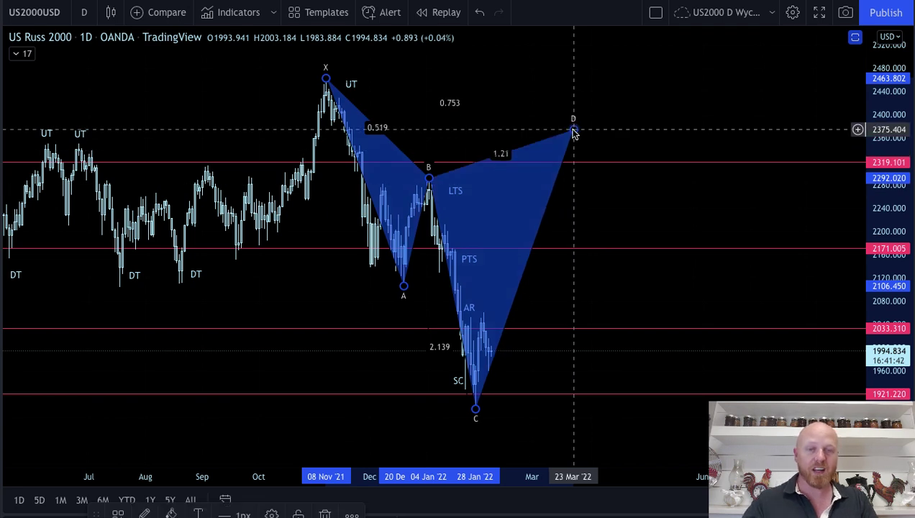
Step: Unhide the EMA 55 and EMA 233 overlays and make the candles taller
mouse_move(202, 96)
mouse_down()
mouse_move(324, 102)
mouse_move(351, 86)
mouse_up()
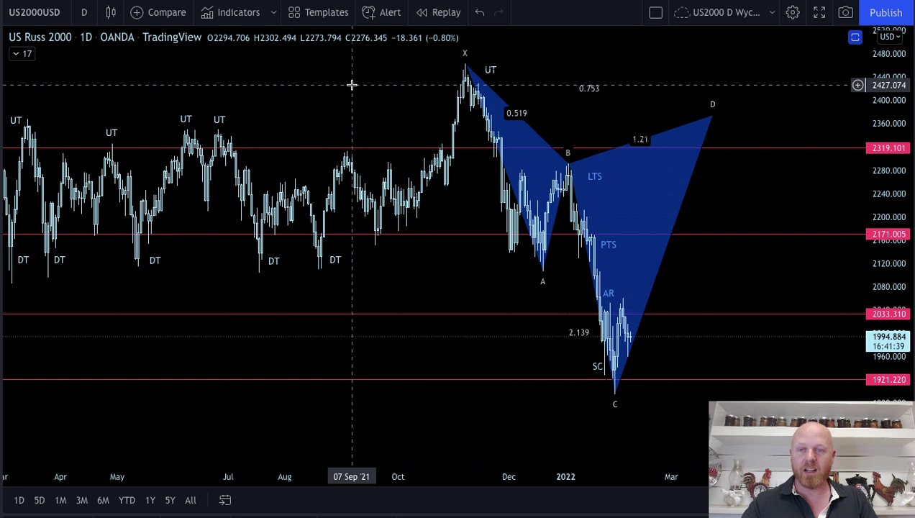
click(19, 56)
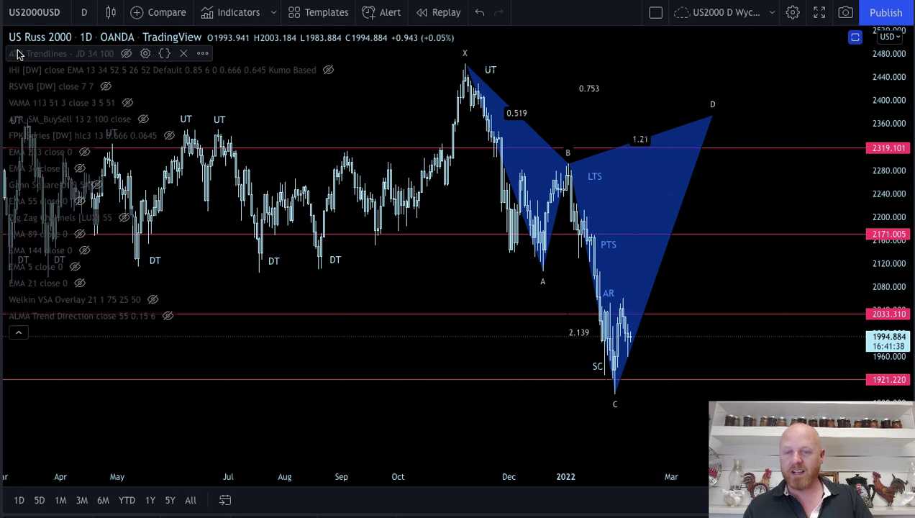
click(79, 203)
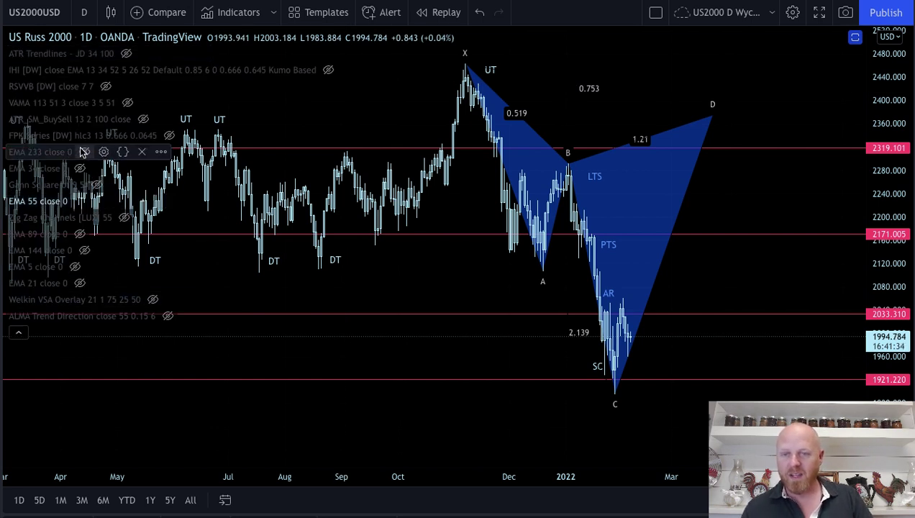
click(84, 151)
click(18, 332)
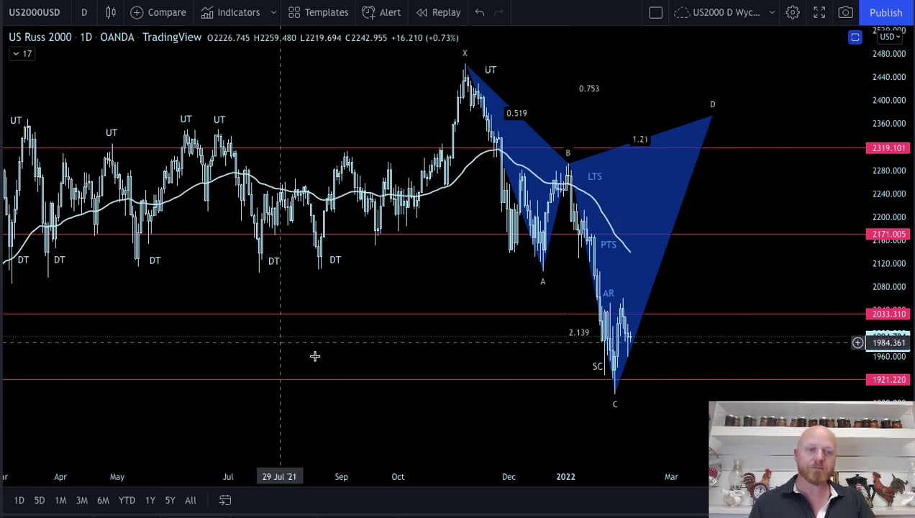
scroll(443, 298, right, 3)
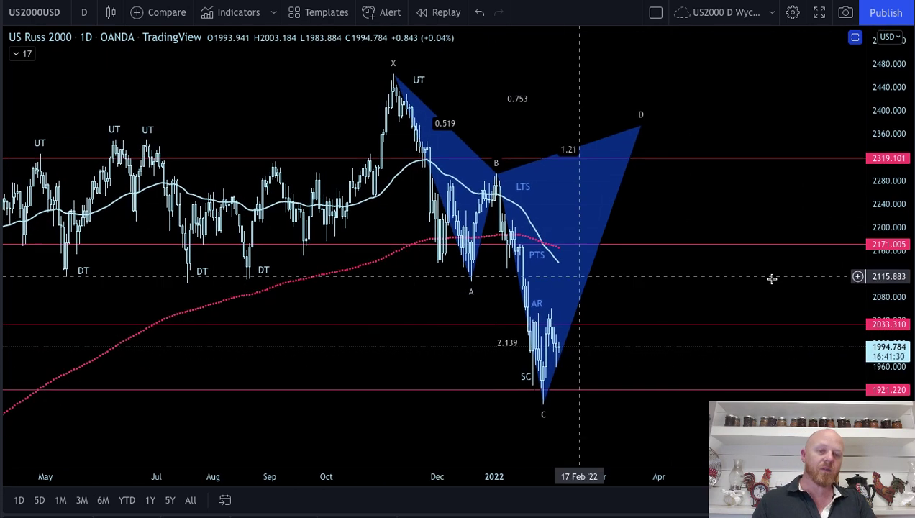
drag(898, 295, 898, 338)
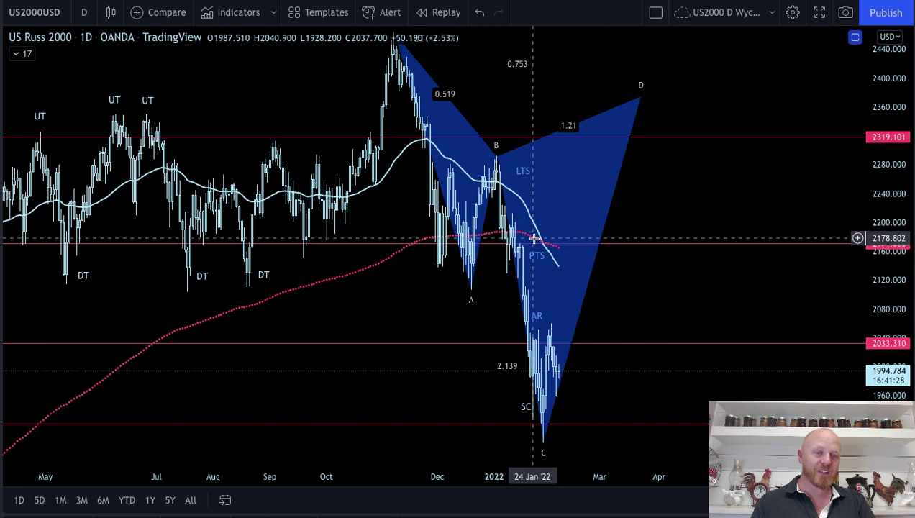
scroll(497, 432, right, 3)
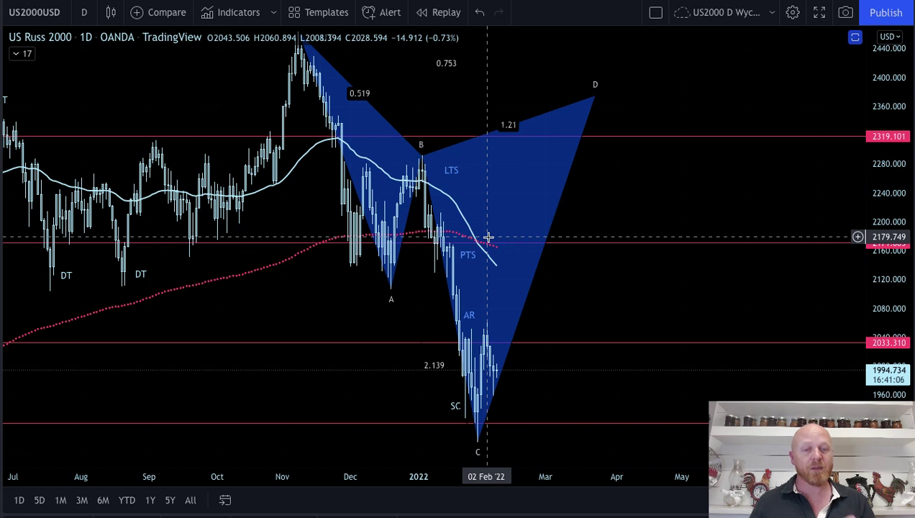
Step: Make the ALMA Trend Direction indicator visible from the indicator legend
click(21, 55)
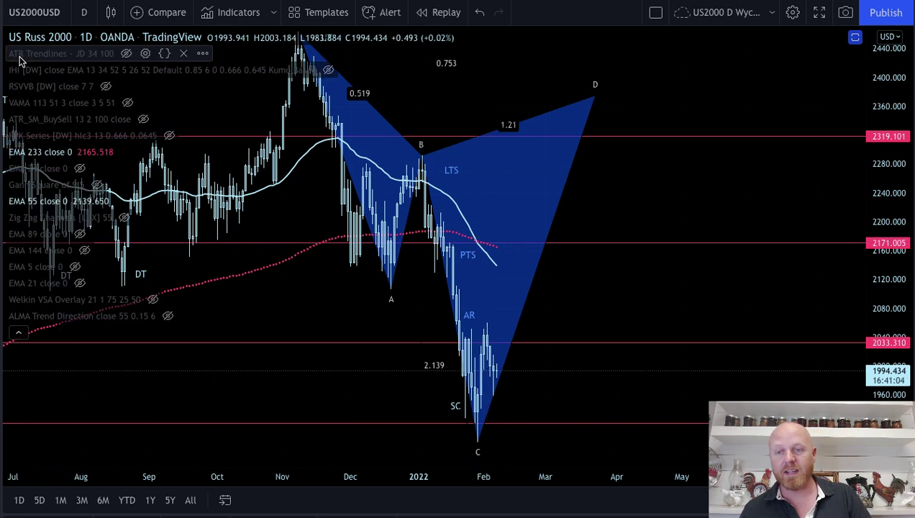
click(168, 317)
click(19, 332)
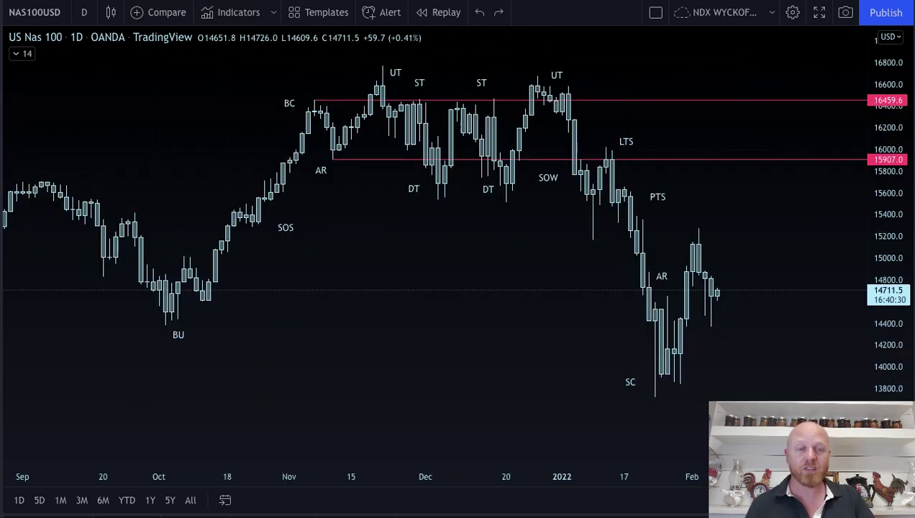
Step: Place horizontal rays at 14385.0 (BU low) and 15017.4, then pick the Fib Retracement tool
drag(545, 270, 461, 272)
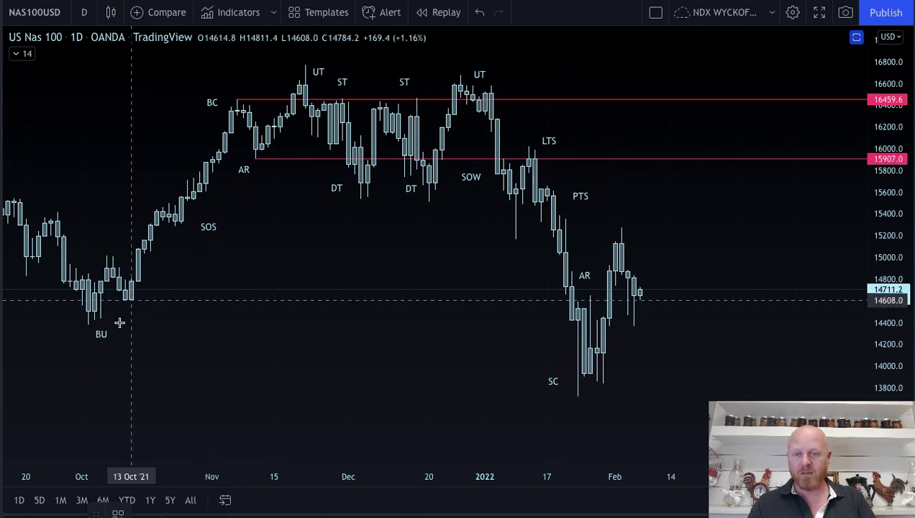
click(88, 325)
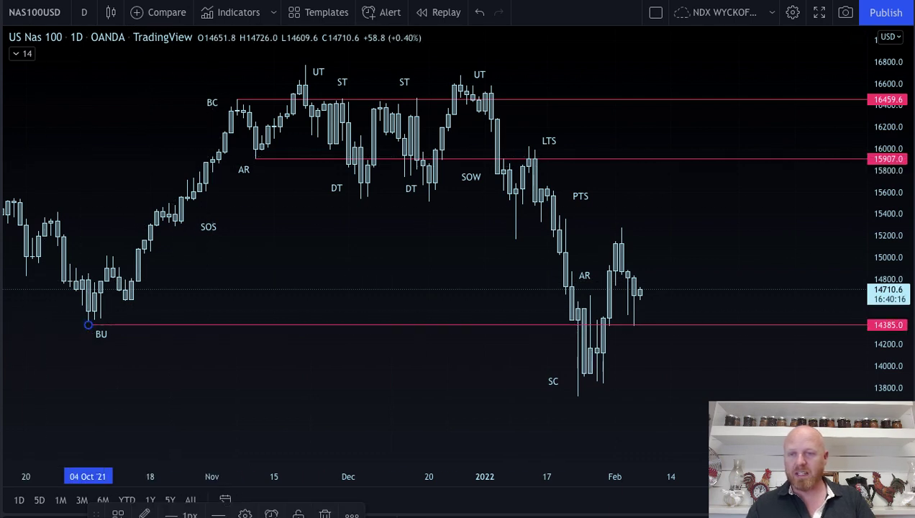
click(106, 257)
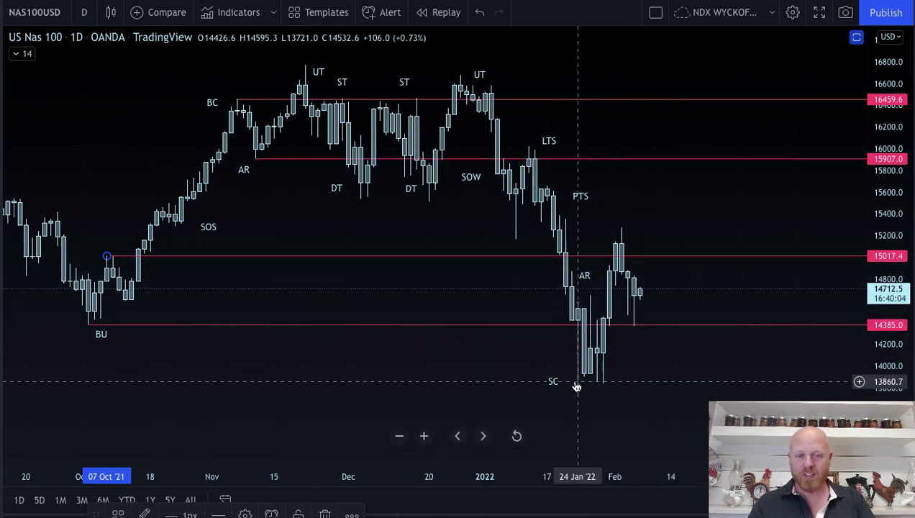
click(585, 322)
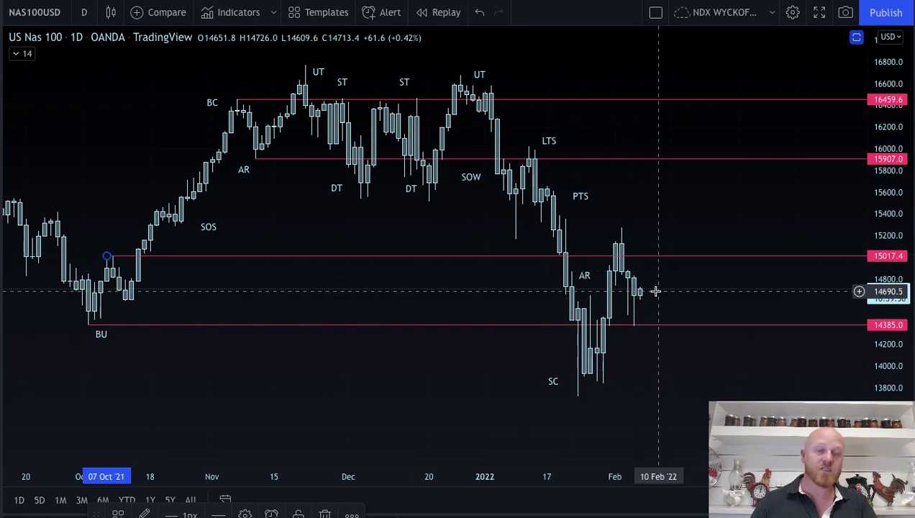
click(1, 103)
click(66, 43)
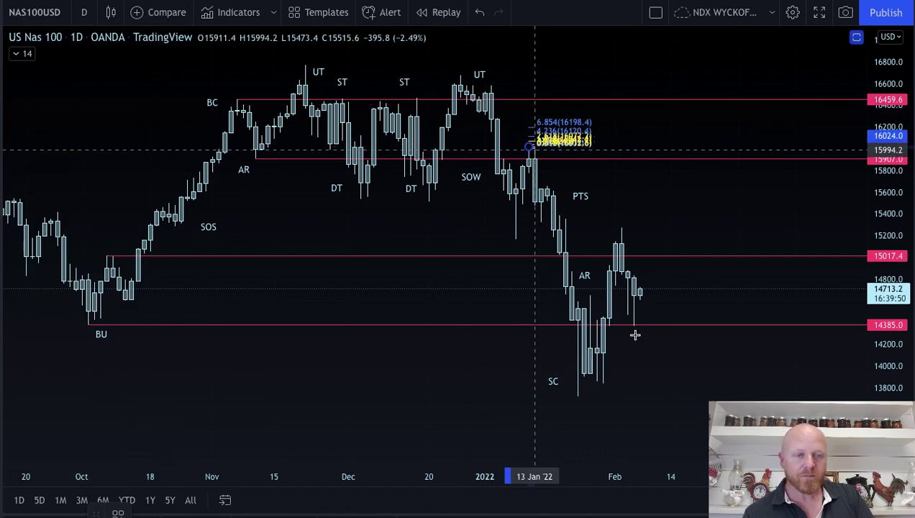
click(679, 397)
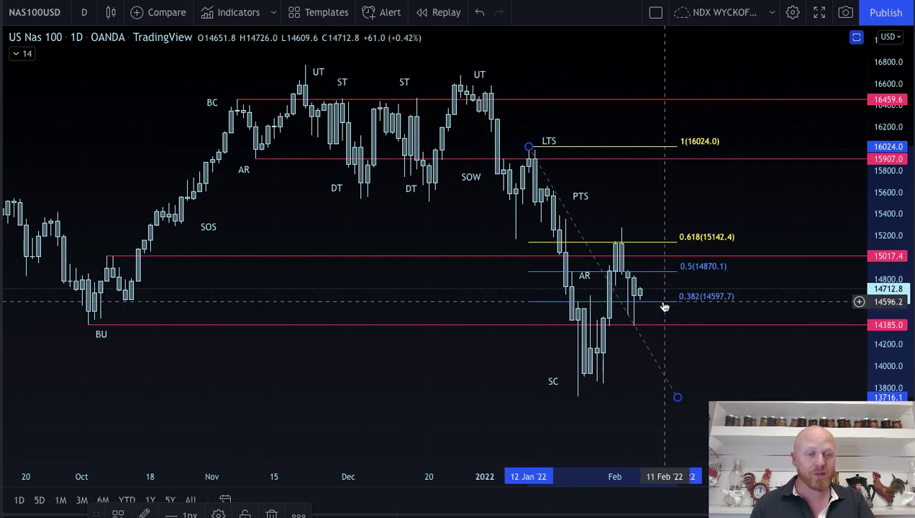
key(Delete)
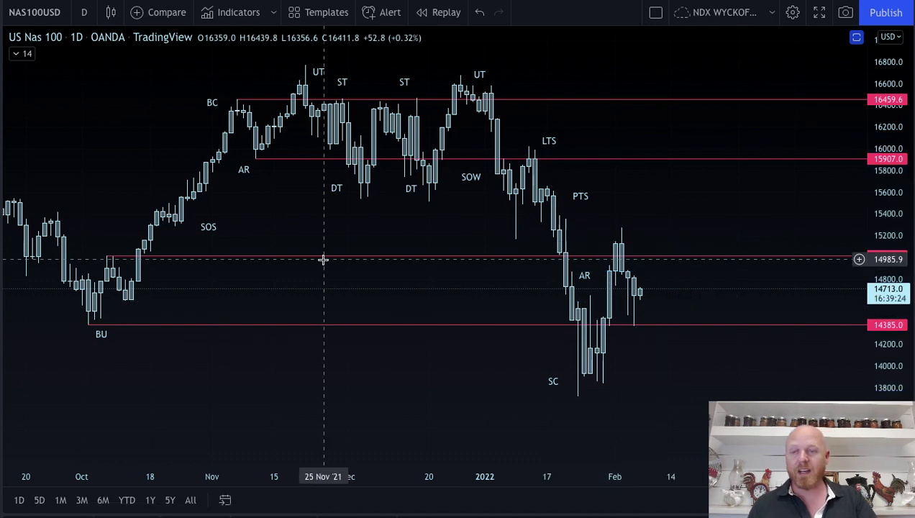
Step: Draw a trend-based Fib extension anchored at the 12 Jan high, SC low and early-February high
click(1, 65)
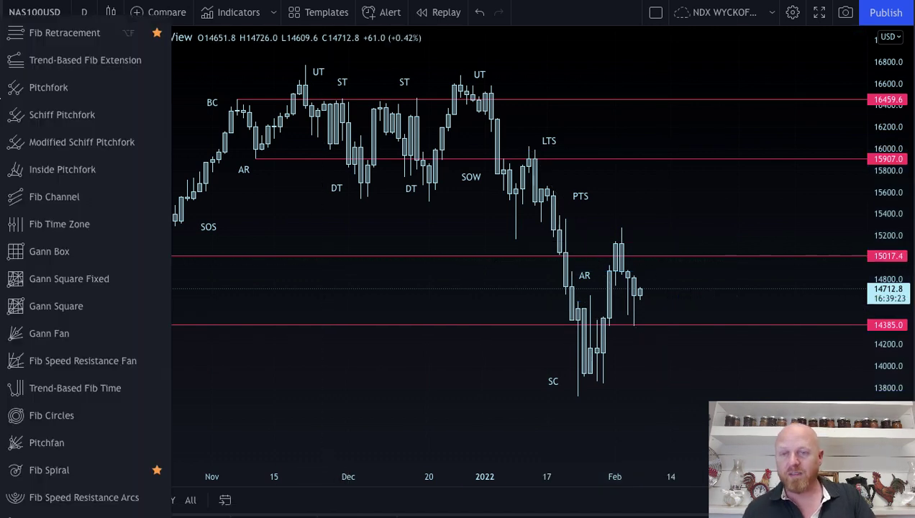
click(95, 62)
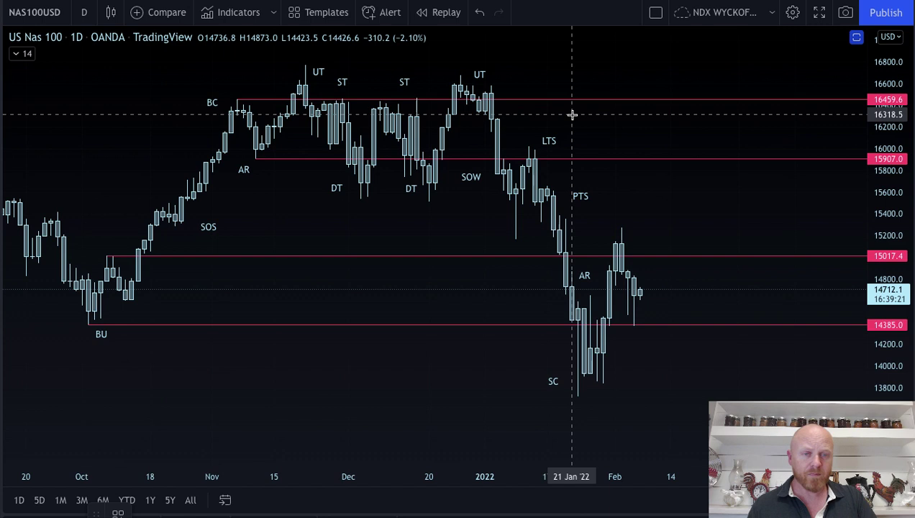
click(528, 130)
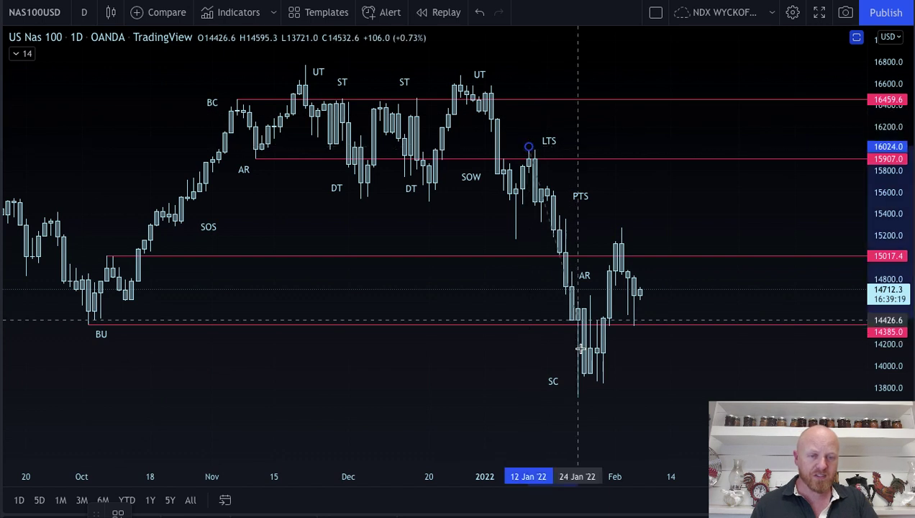
click(577, 397)
click(622, 229)
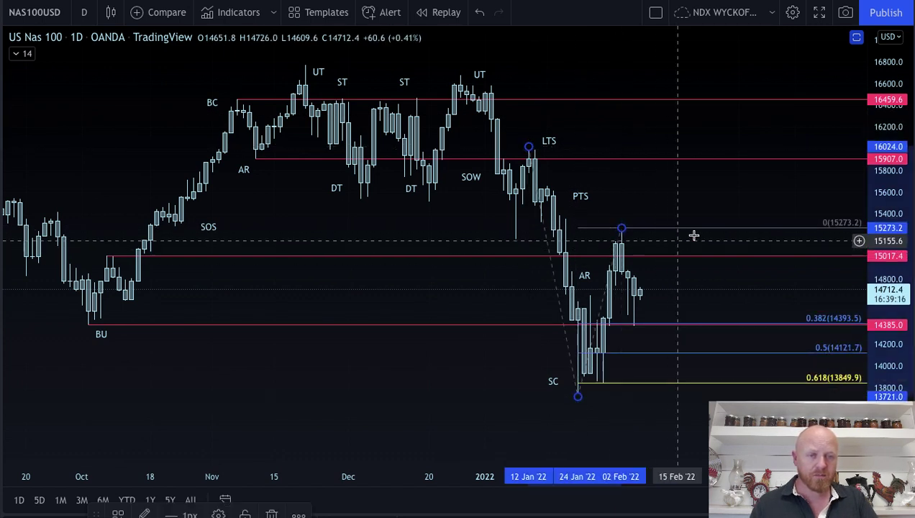
Step: Pan to show the extension levels down to 1.618 (11546.9) and measure the drop from the current price
drag(723, 188, 557, 143)
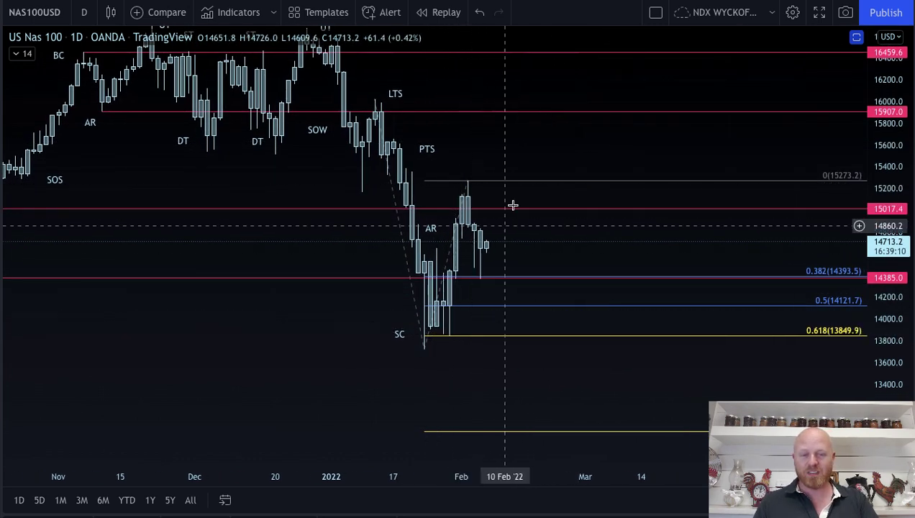
drag(562, 398, 561, 256)
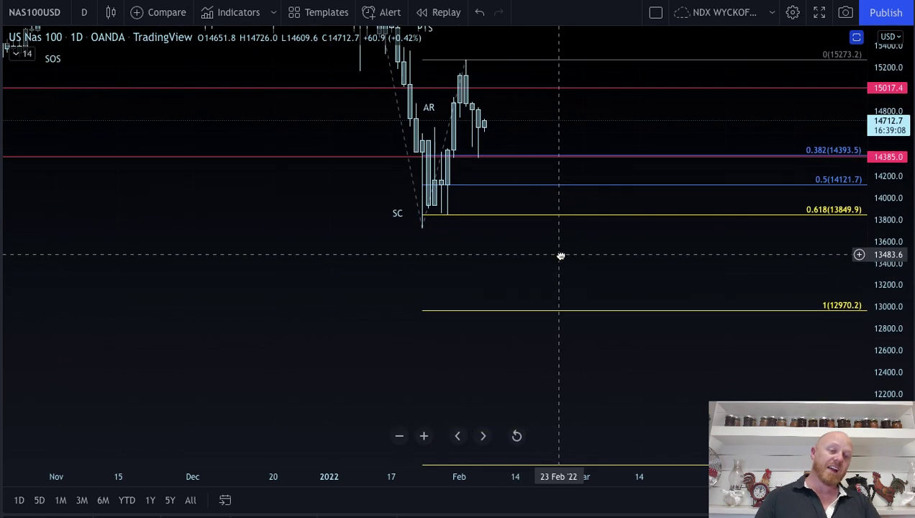
drag(629, 341, 630, 225)
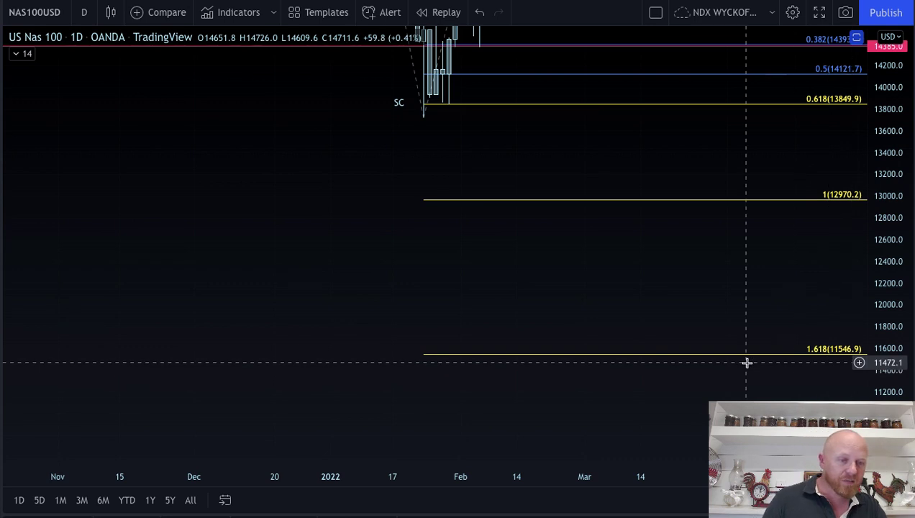
drag(612, 273, 562, 337)
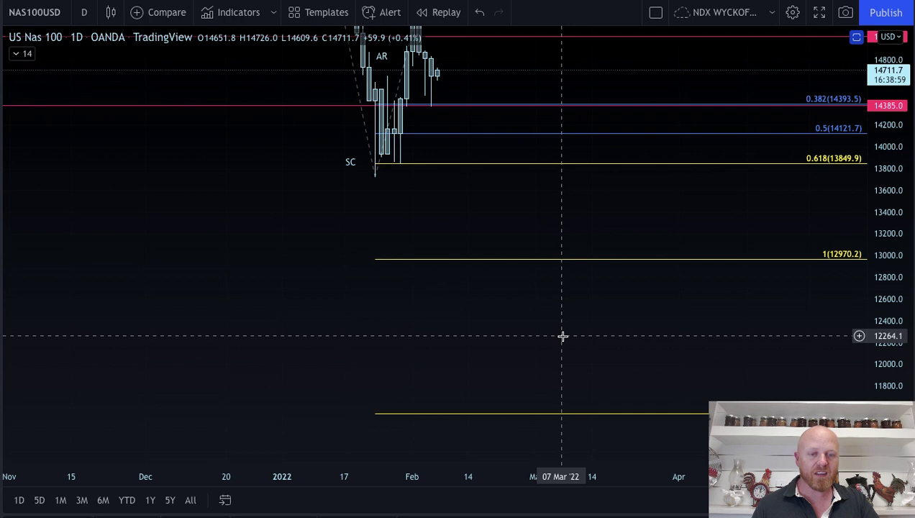
shift+click(468, 71)
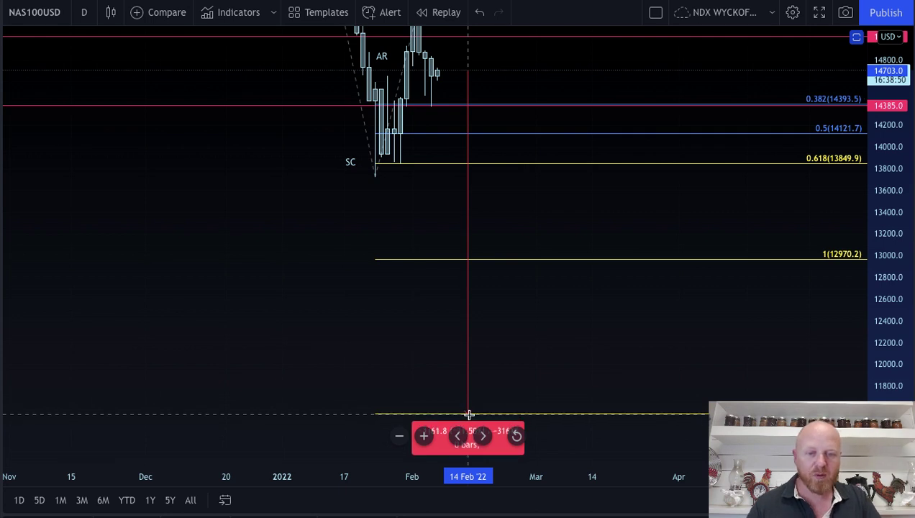
click(474, 363)
drag(566, 250, 587, 284)
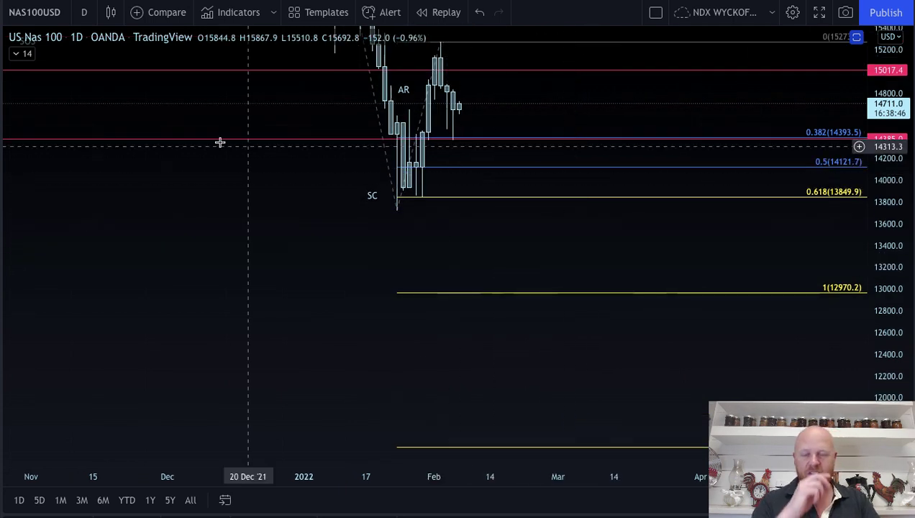
Step: Sketch a red loop around the SC lows and red projection arrows, undoing the last down-arrow
drag(448, 180, 379, 227)
drag(479, 205, 458, 167)
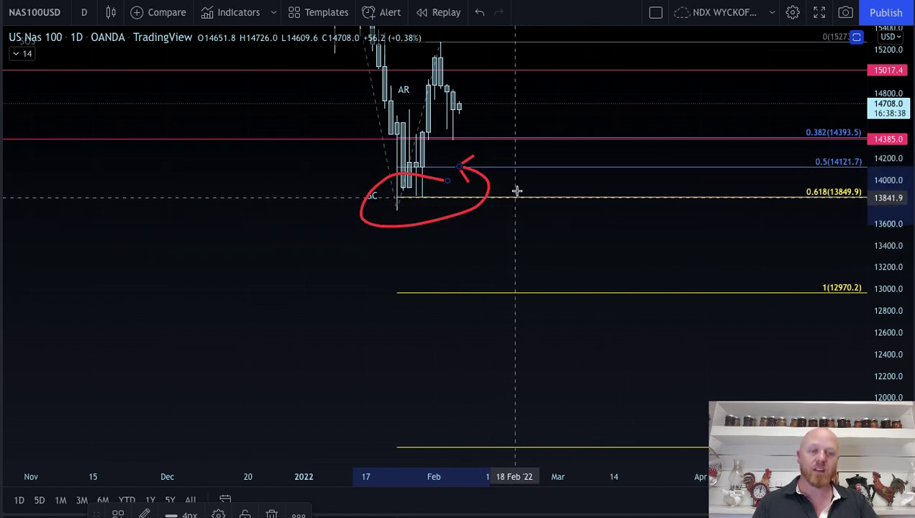
drag(515, 207, 516, 241)
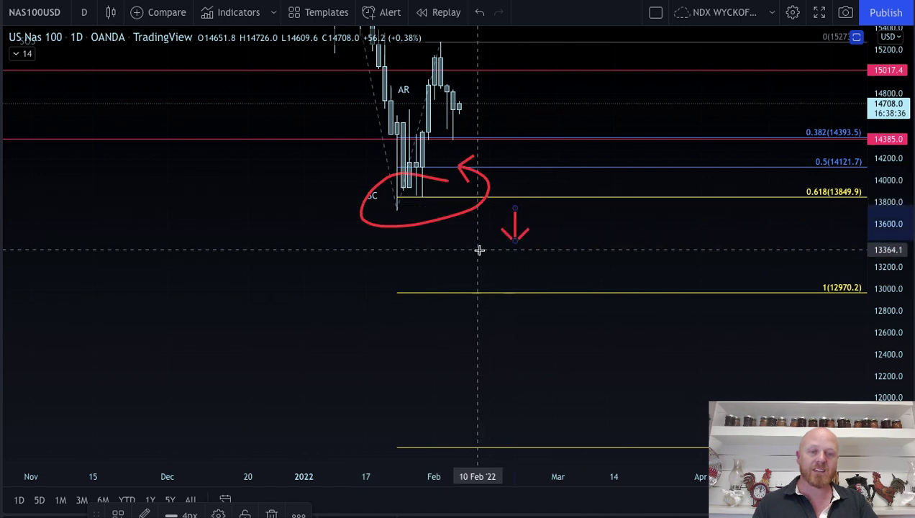
mouse_move(806, 270)
mouse_down()
mouse_move(805, 325)
mouse_move(854, 317)
mouse_up()
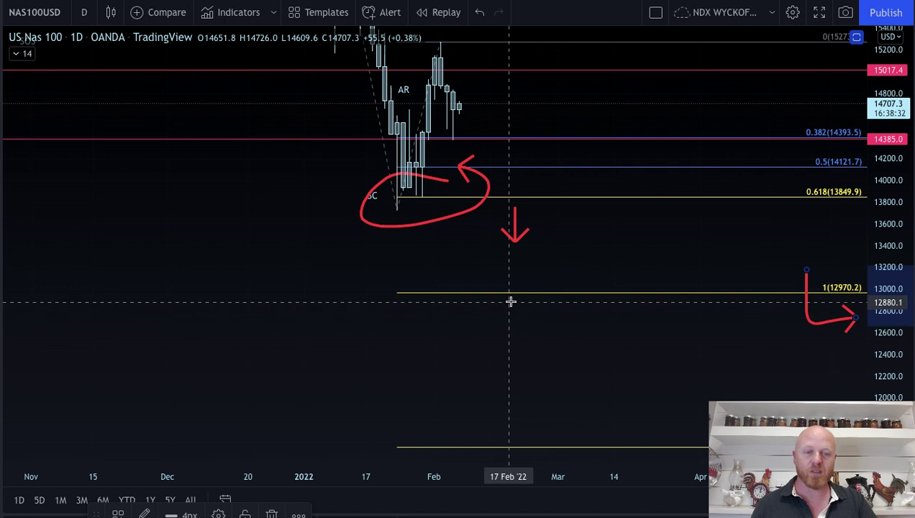
drag(509, 307, 506, 356)
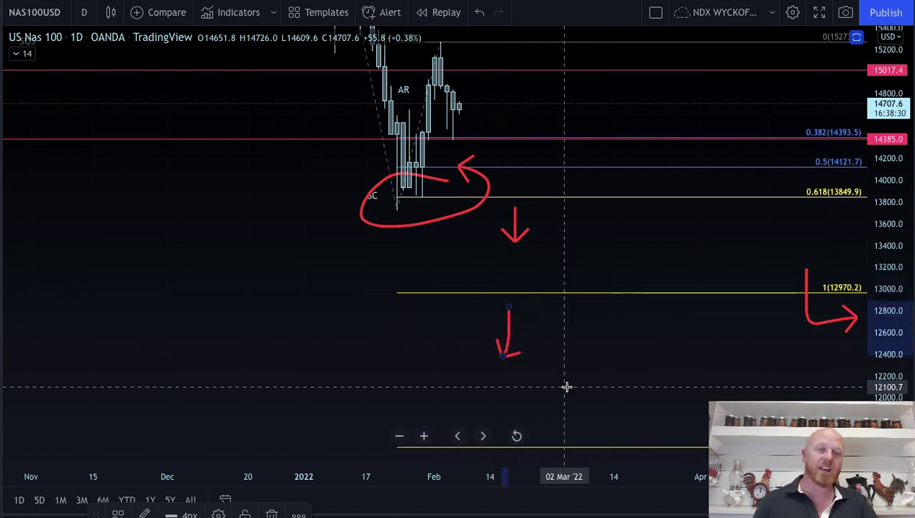
click(480, 13)
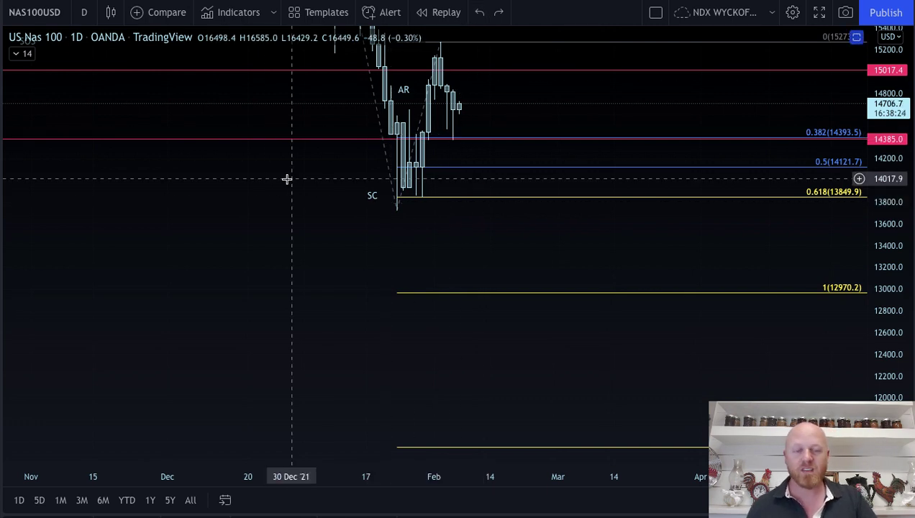
Step: Compress the price scale, shift to earlier history and delete the Fibonacci extension
drag(892, 120, 871, 290)
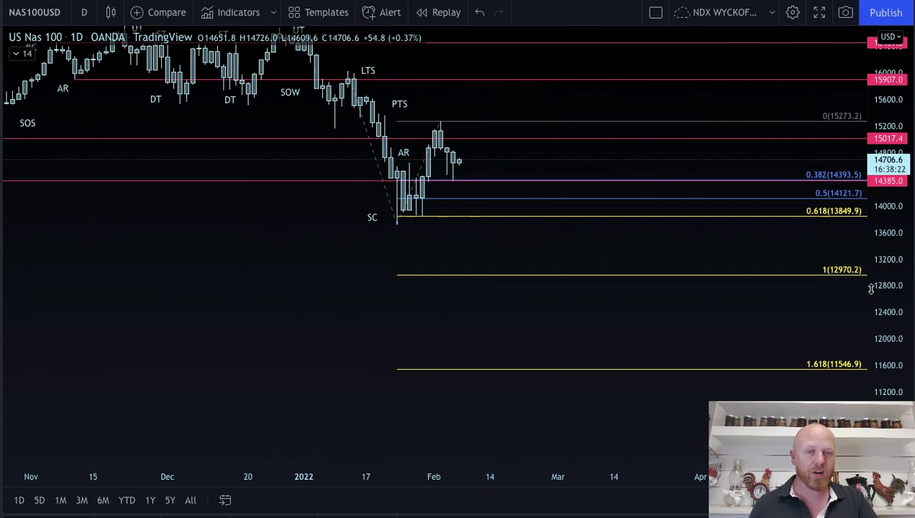
drag(161, 279, 384, 325)
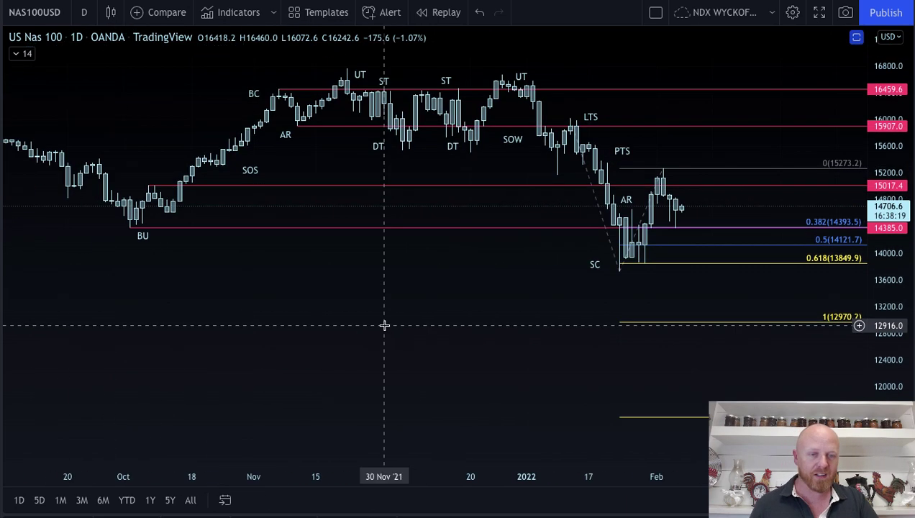
click(684, 322)
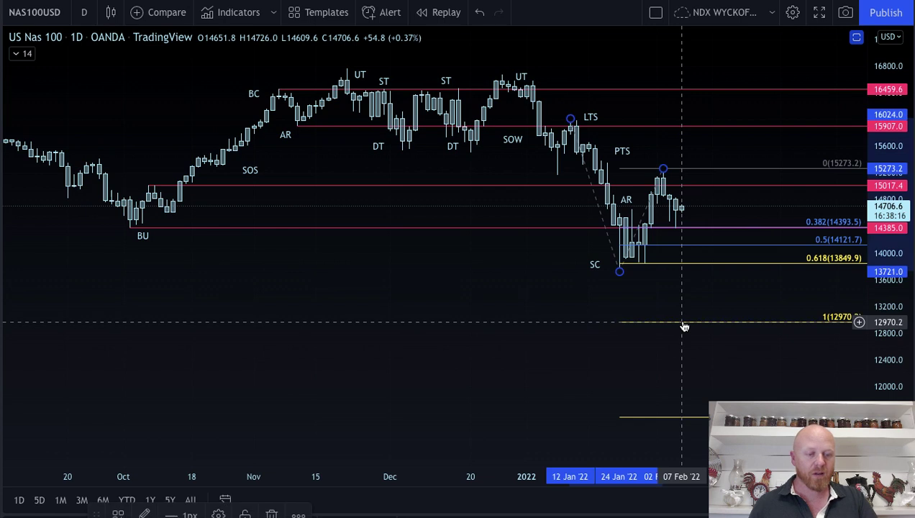
key(Delete)
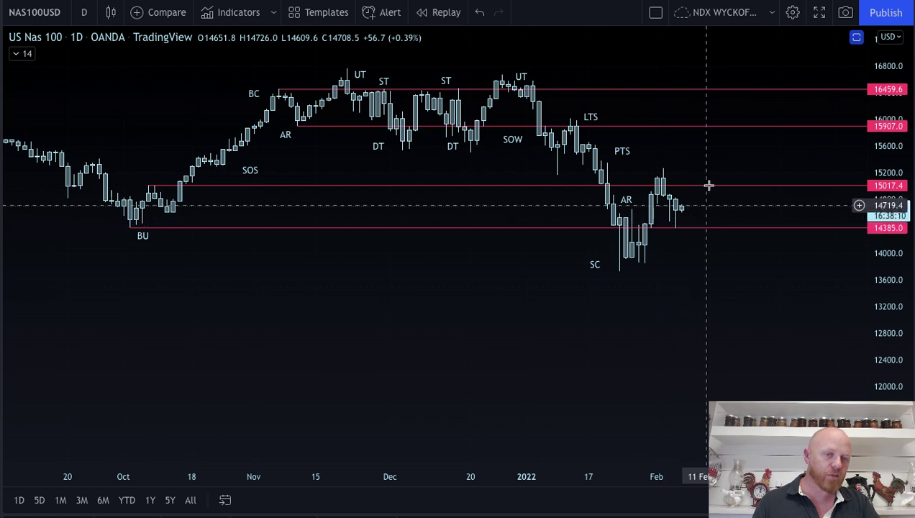
Step: Turn on the EMA 233 and EMA 55 overlays, then reframe the chart to include the October–November candles
click(21, 54)
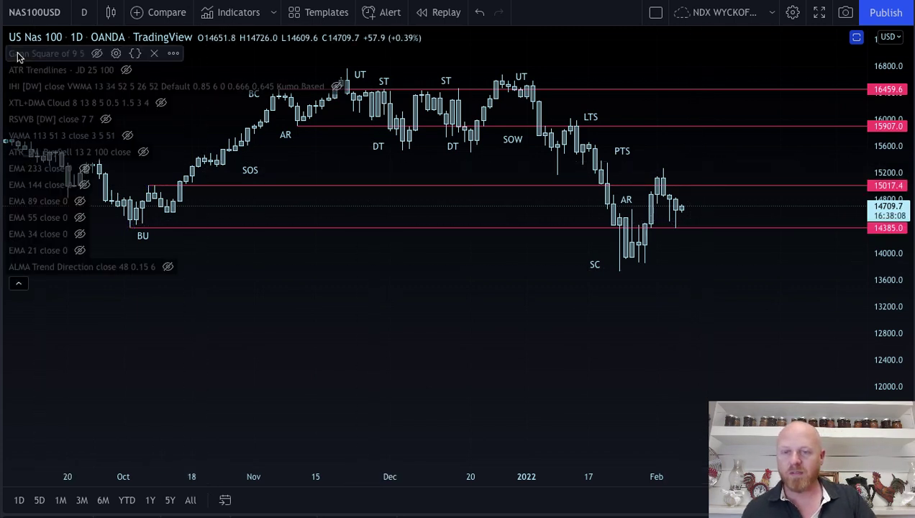
click(84, 168)
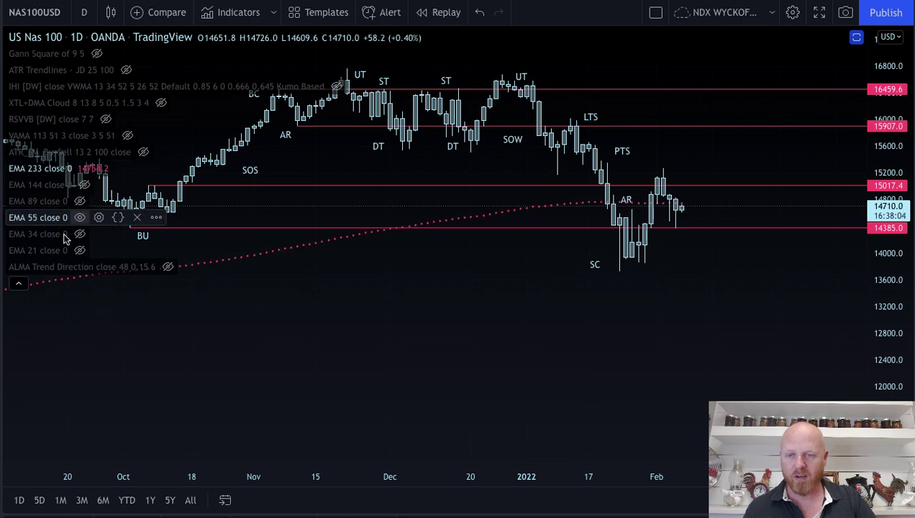
click(79, 217)
click(17, 283)
drag(472, 361, 405, 369)
drag(891, 333, 891, 302)
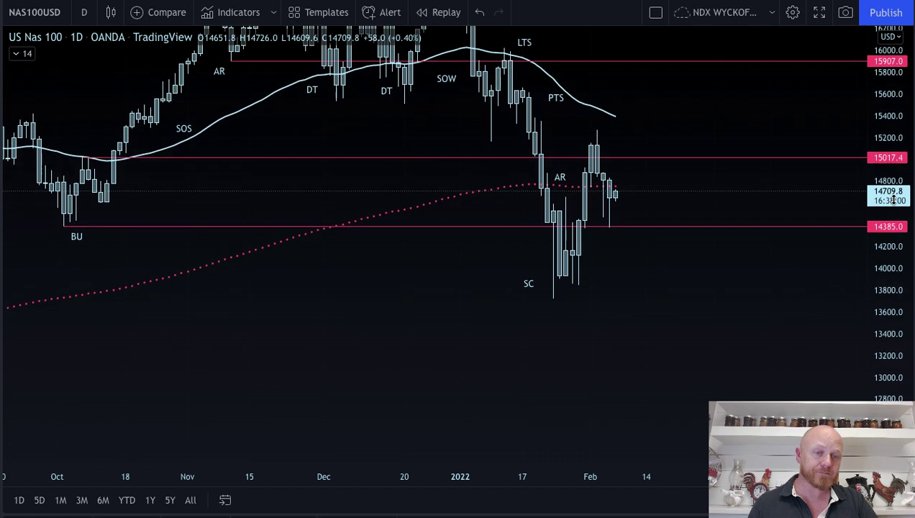
drag(737, 309, 628, 370)
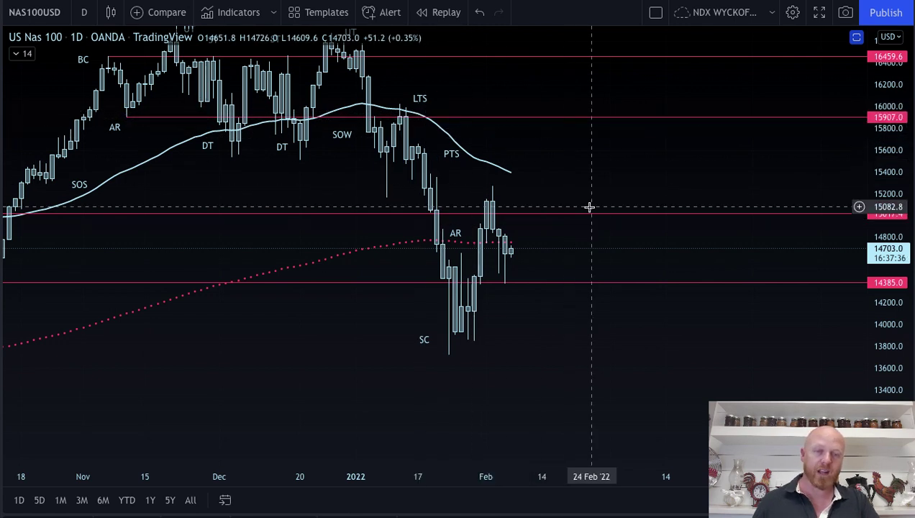
drag(596, 178, 746, 200)
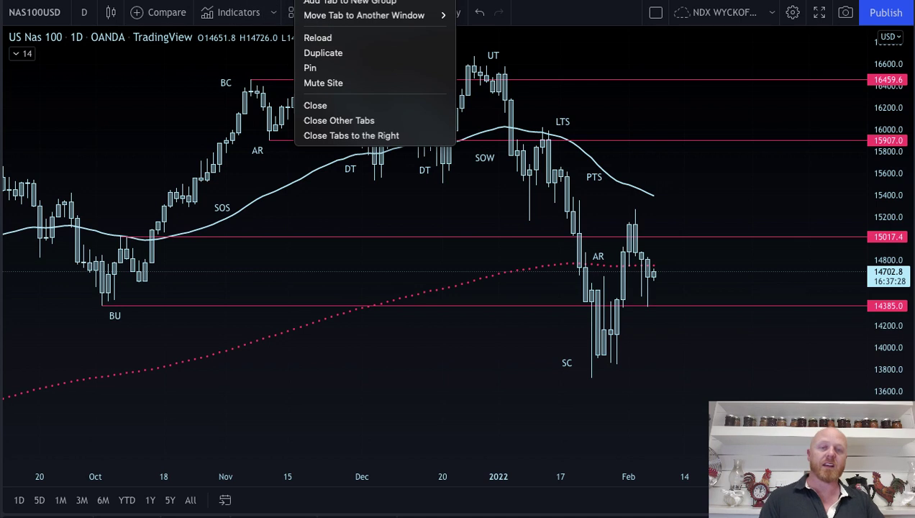
Step: Switch to the SPX Wyckoff daily chart and add red horizontal rays at 4272.2 and 4431.8
key(Escape)
key(ctrl+Tab)
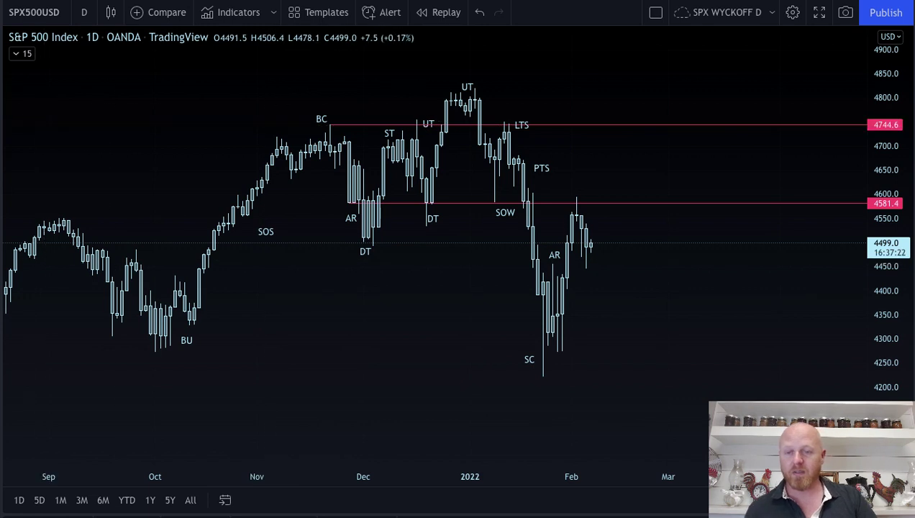
click(154, 360)
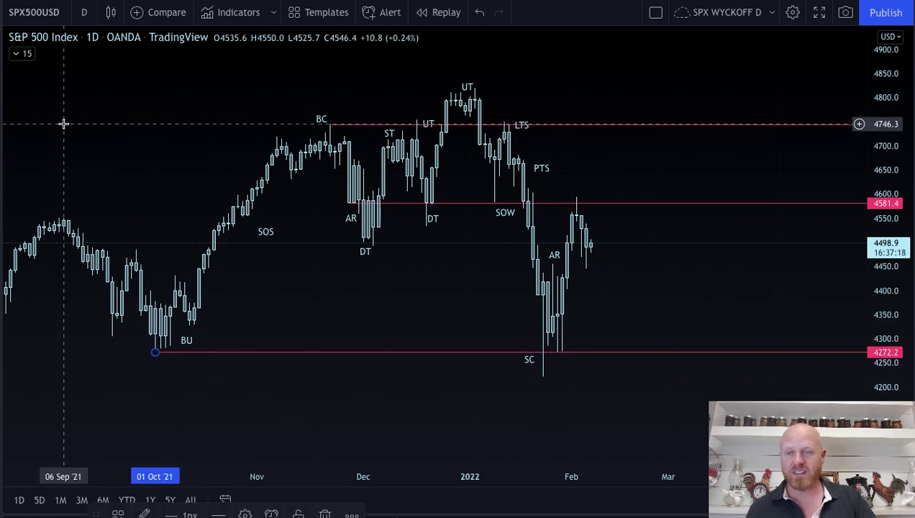
click(121, 166)
click(175, 276)
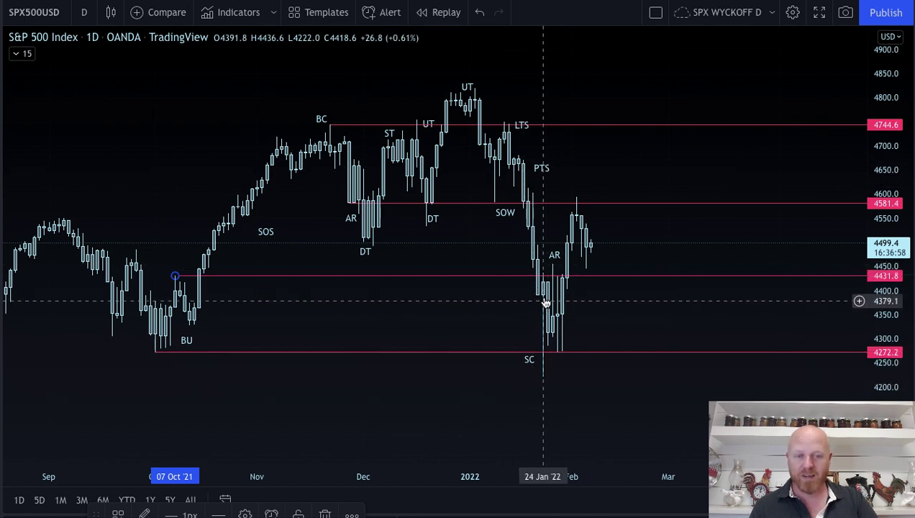
scroll(550, 490, up, 2)
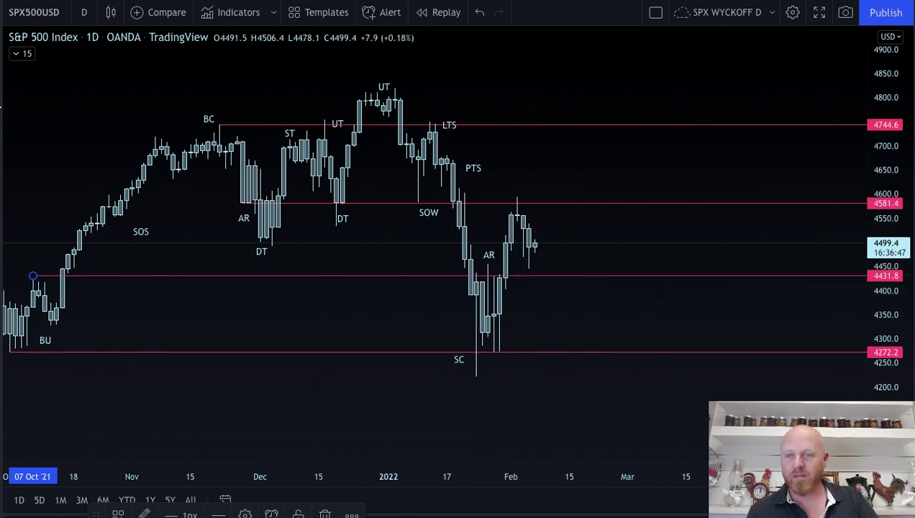
Step: Draw a Fibonacci retracement from the 4750 LTS high to the low, then delete it
click(2, 107)
click(74, 41)
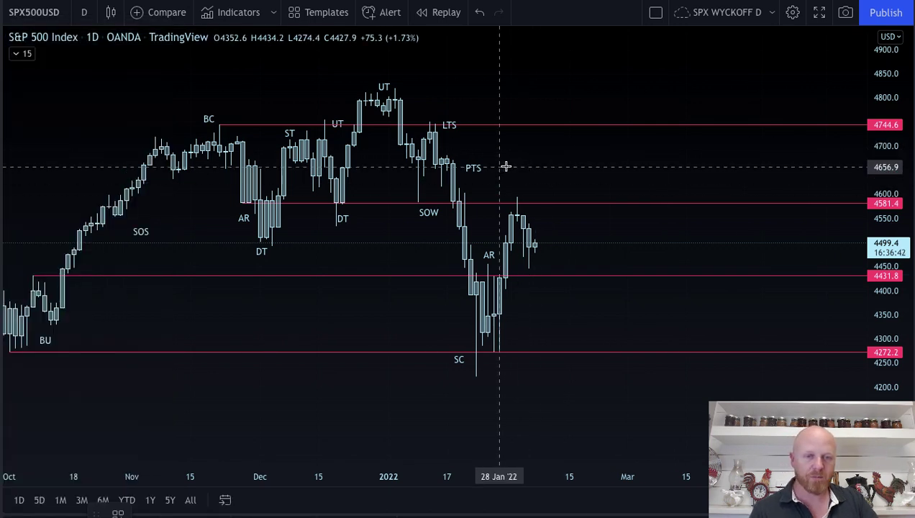
click(430, 111)
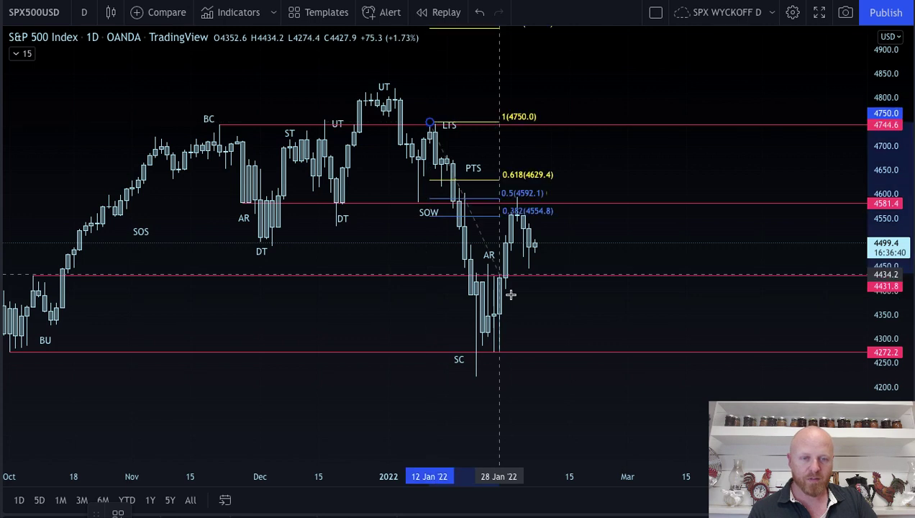
click(593, 378)
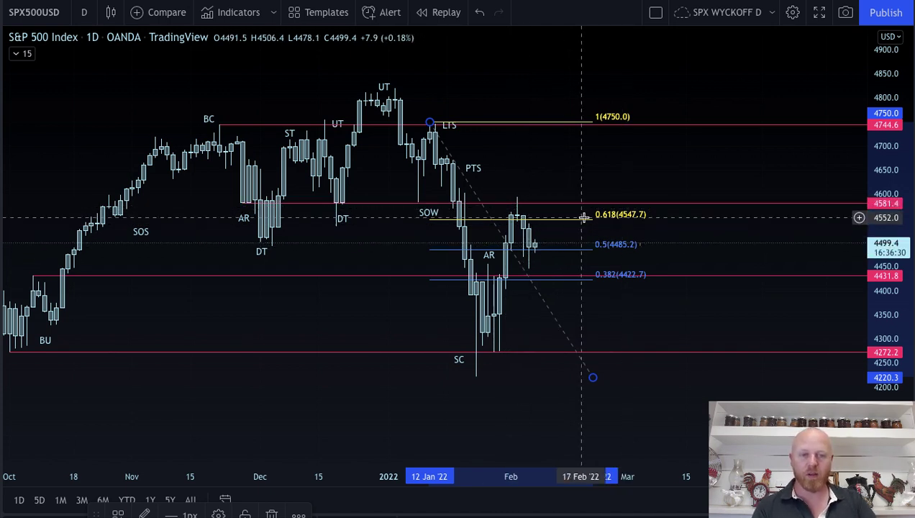
key(Delete)
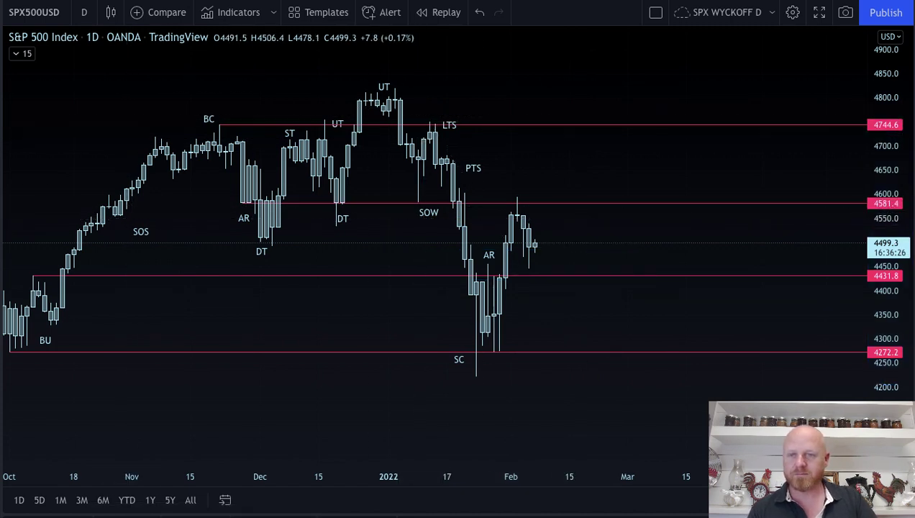
Step: Draw a trend-based Fib extension anchored at the LTS high, the SC low and 4594
click(0, 101)
click(64, 61)
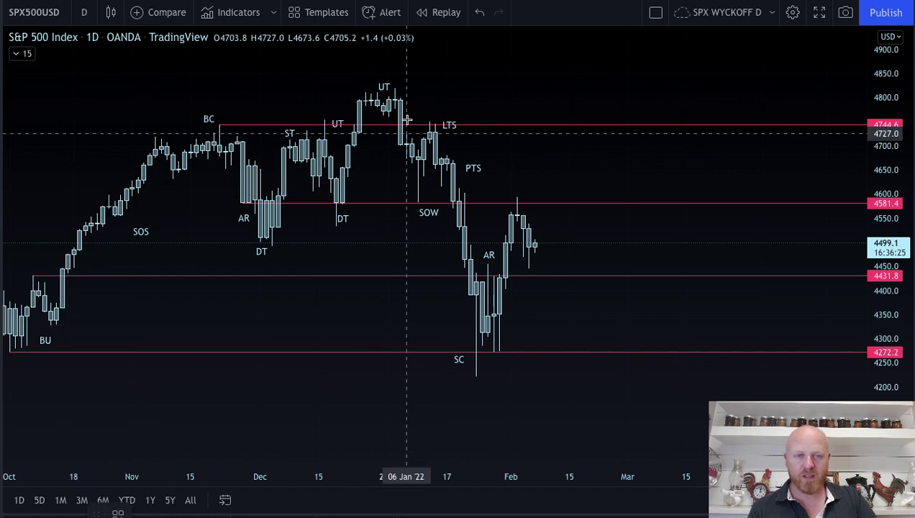
click(429, 122)
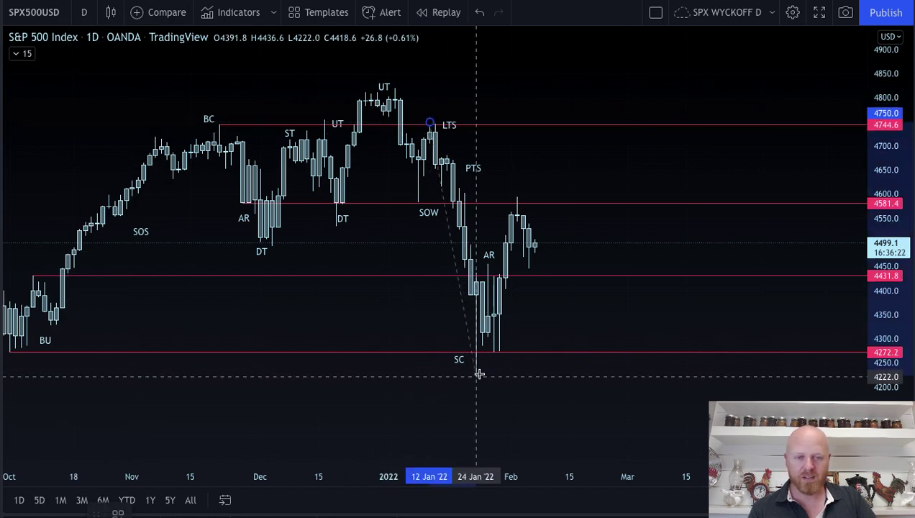
click(476, 376)
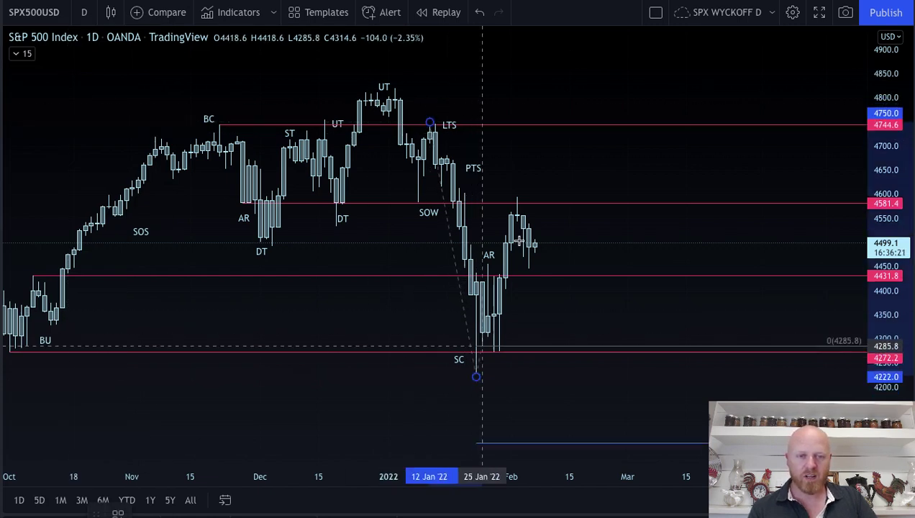
click(518, 195)
Step: Adjust the price scale to reveal levels down to 1.618 (3739.7), centred on the SC low
drag(605, 173, 570, 100)
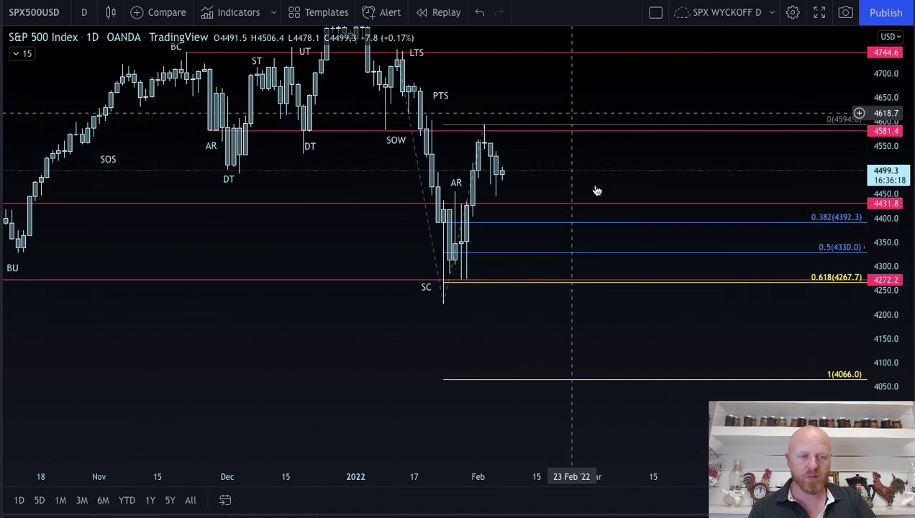
drag(906, 219, 904, 221)
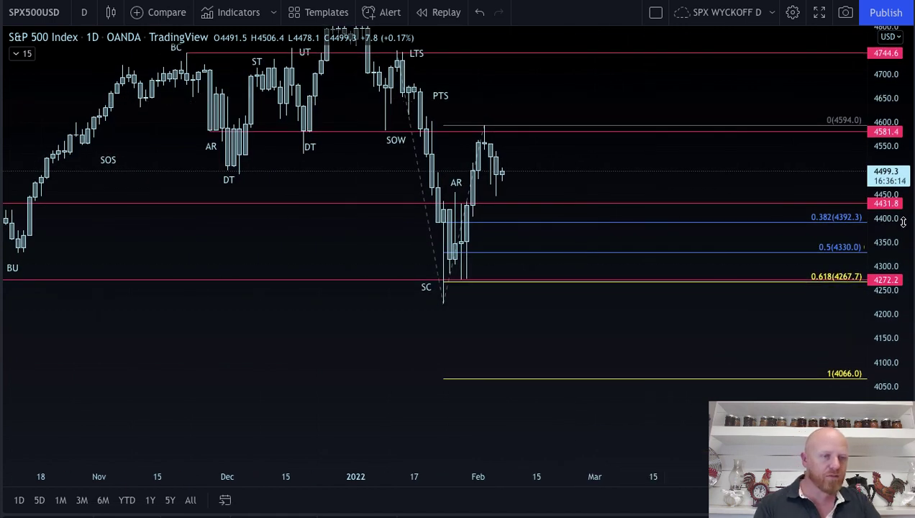
drag(903, 229, 903, 302)
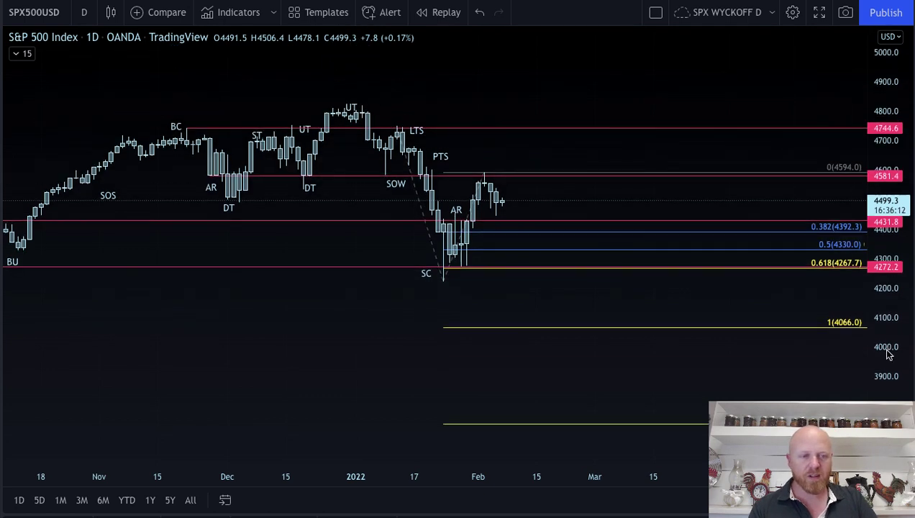
drag(731, 349, 742, 249)
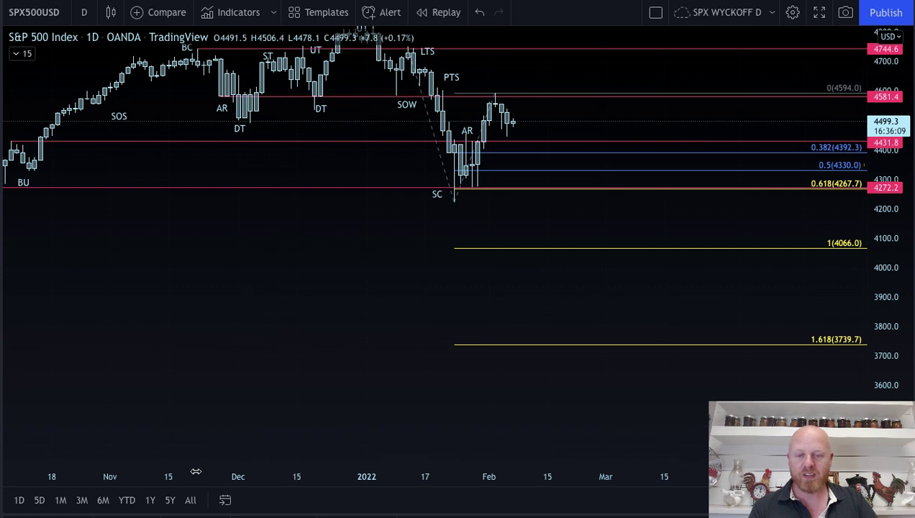
drag(879, 262, 845, 153)
drag(687, 231, 629, 306)
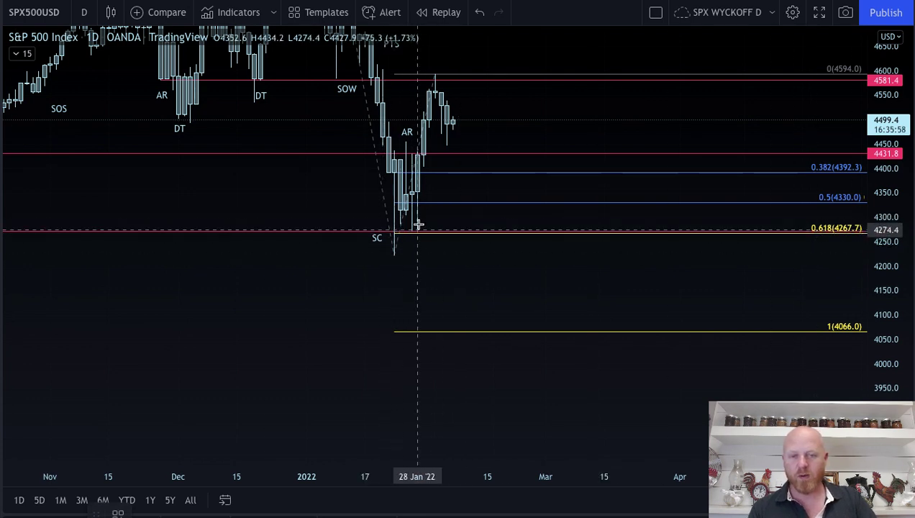
Step: Sketch a red loop around the SC low and two red downward projection arrows
mouse_move(419, 221)
mouse_down()
mouse_move(391, 261)
mouse_move(436, 217)
mouse_up()
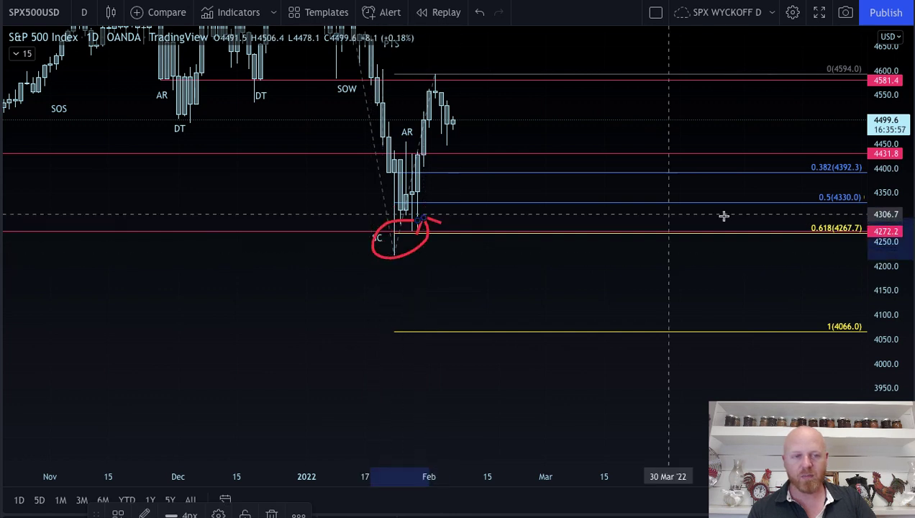
drag(708, 257, 703, 285)
drag(634, 353, 633, 395)
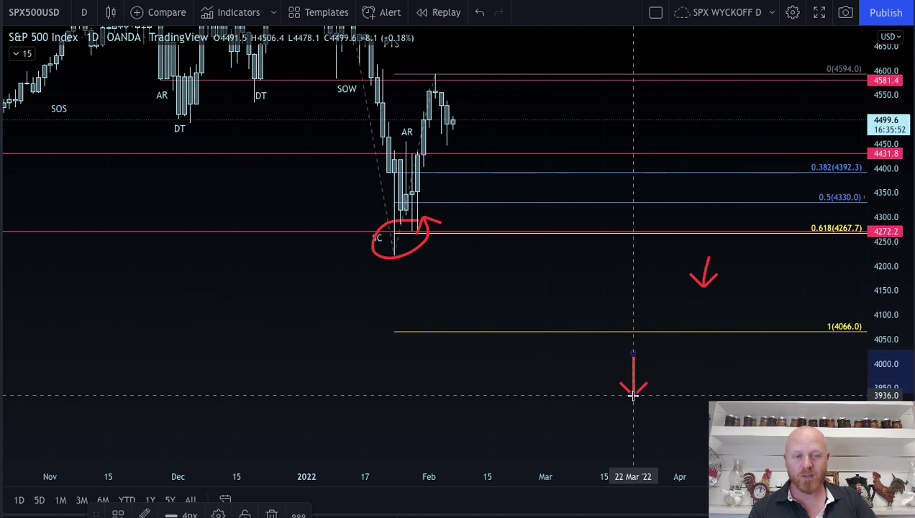
Step: Zoom out and draw a red curved arrow tracing the May–September 2021 rally
drag(892, 269, 892, 310)
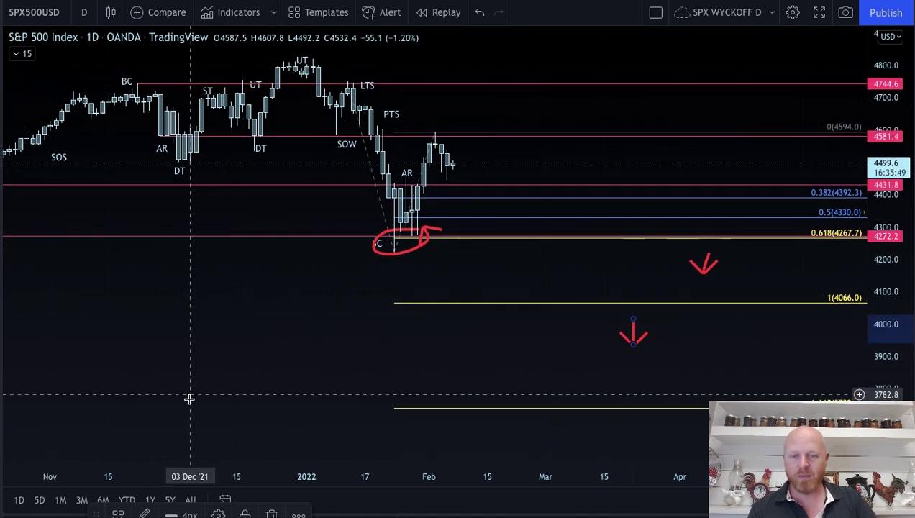
scroll(414, 447, down, 10)
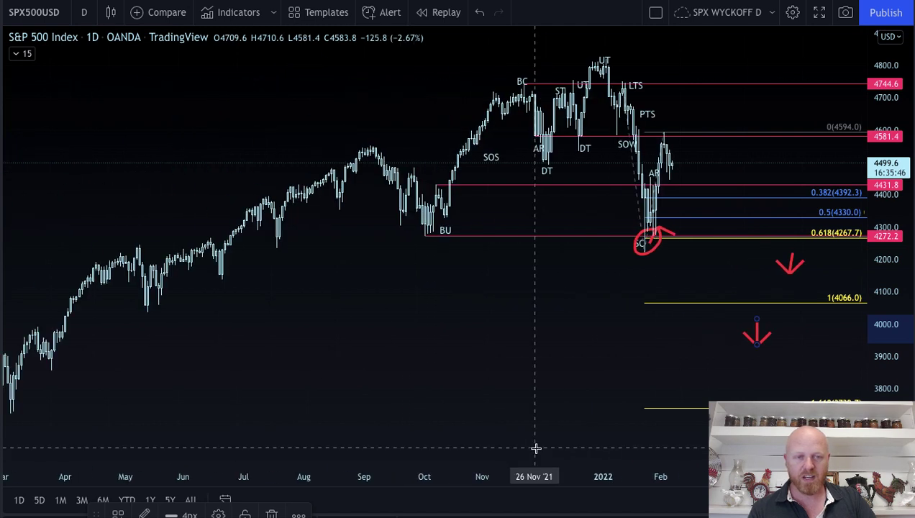
drag(582, 344, 502, 279)
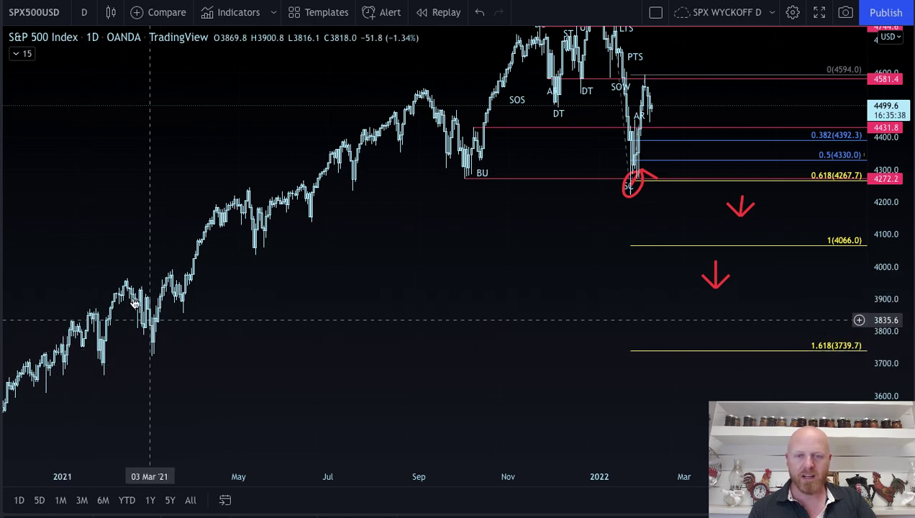
mouse_move(216, 267)
mouse_down()
mouse_move(316, 167)
mouse_move(429, 94)
mouse_up()
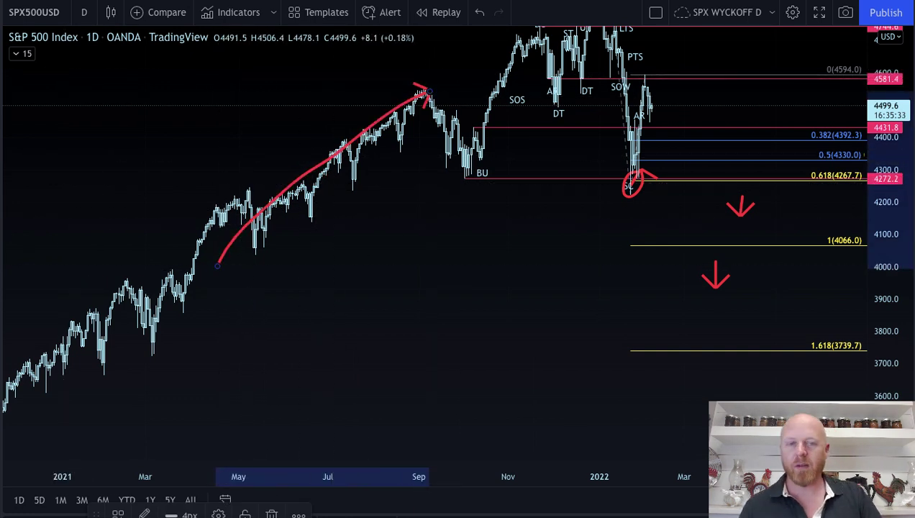
drag(468, 284, 368, 315)
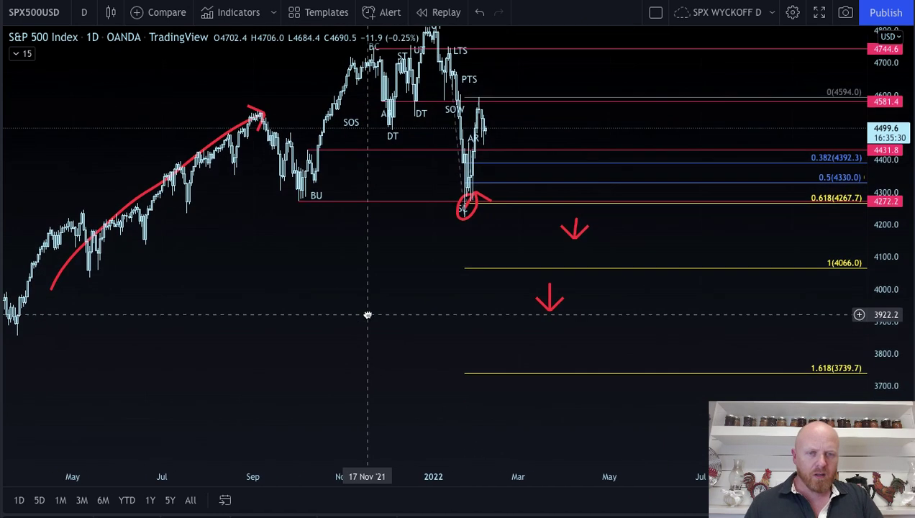
shift+click(518, 128)
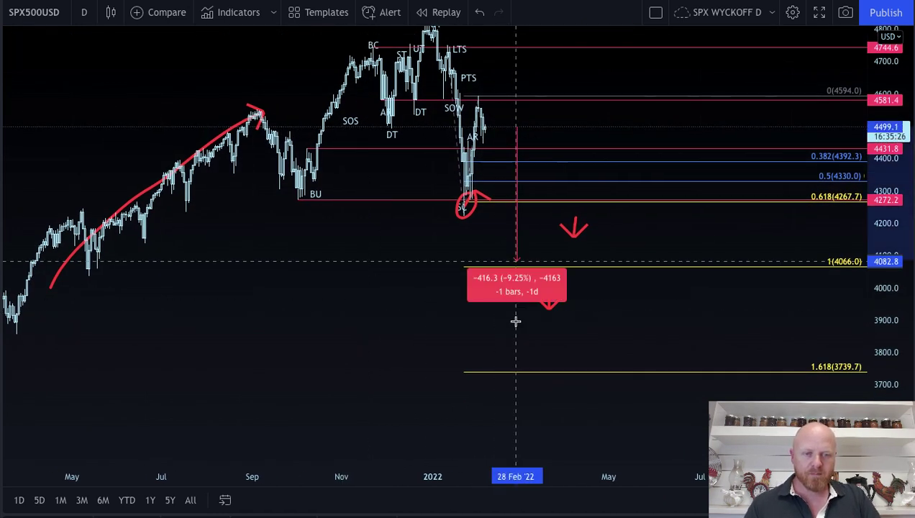
click(519, 372)
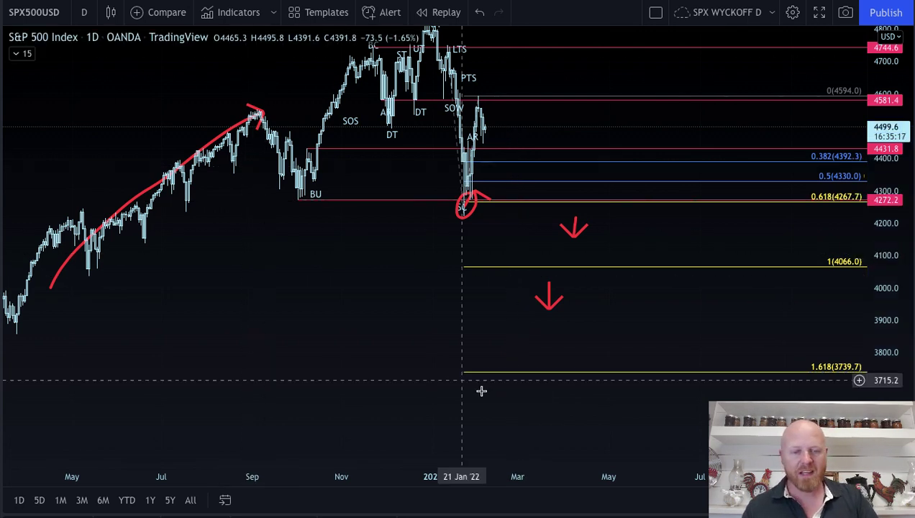
drag(498, 477, 372, 468)
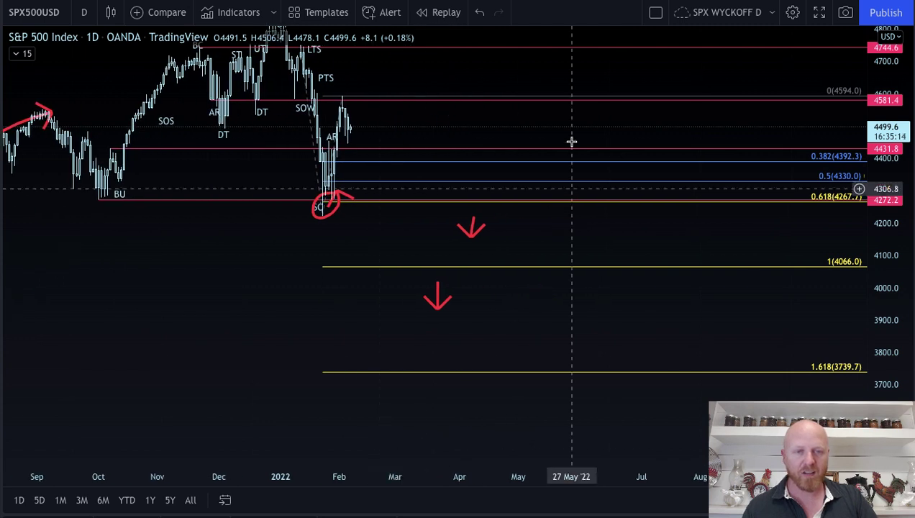
drag(566, 122, 635, 186)
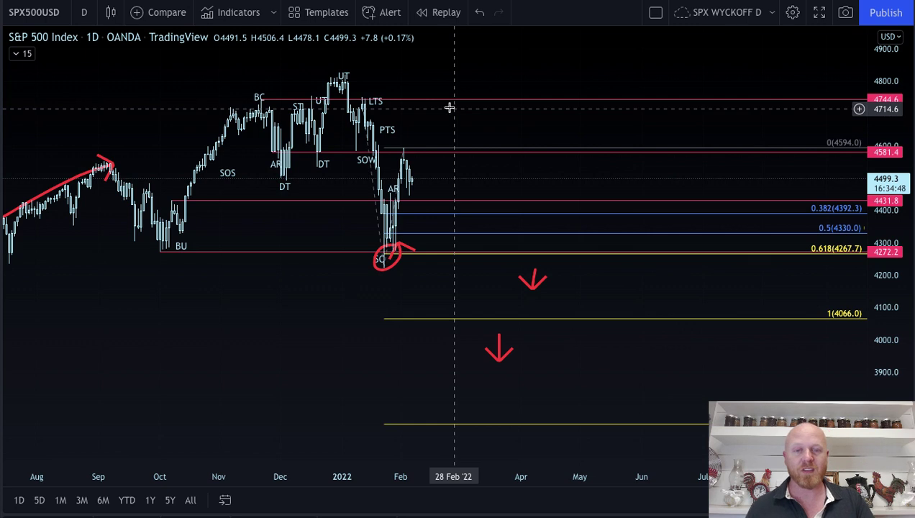
drag(484, 133, 599, 133)
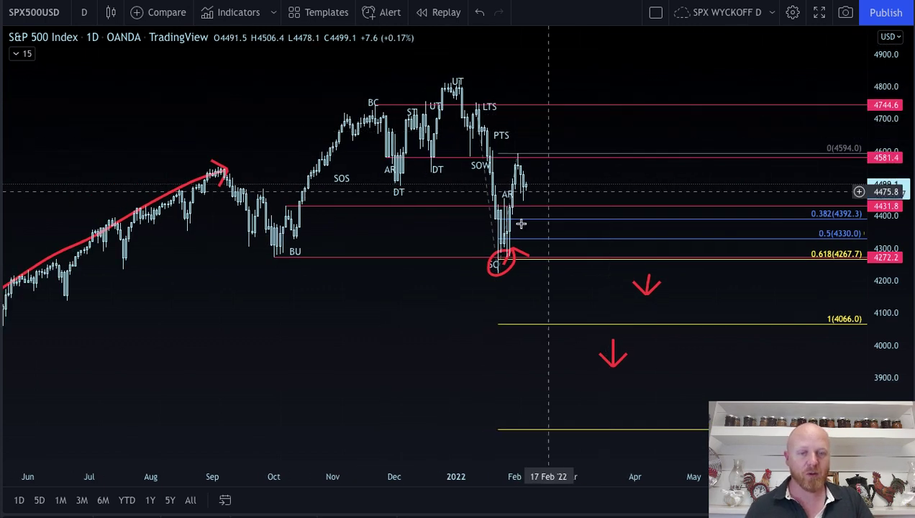
scroll(477, 443, up, 3)
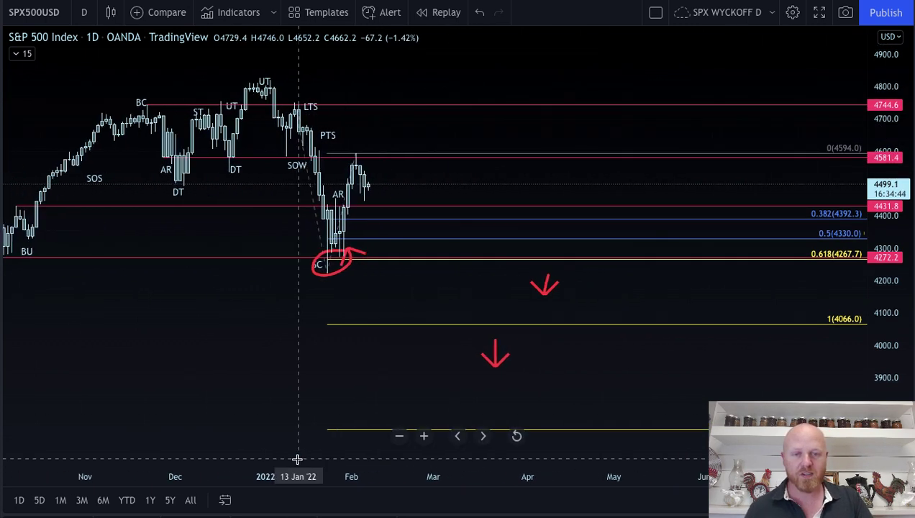
drag(286, 325, 453, 346)
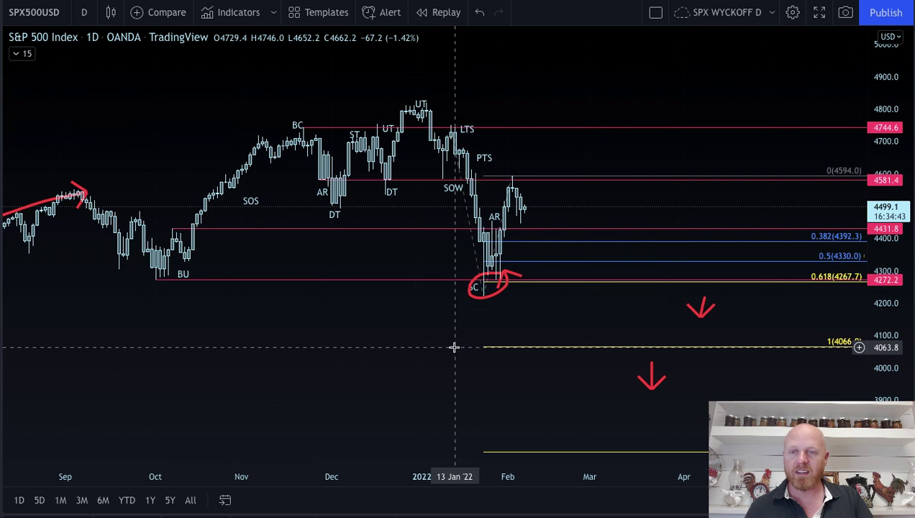
Step: Turn on the EMA 233 and EMA 55 lines, then measure the drop from the 4820 high
click(20, 53)
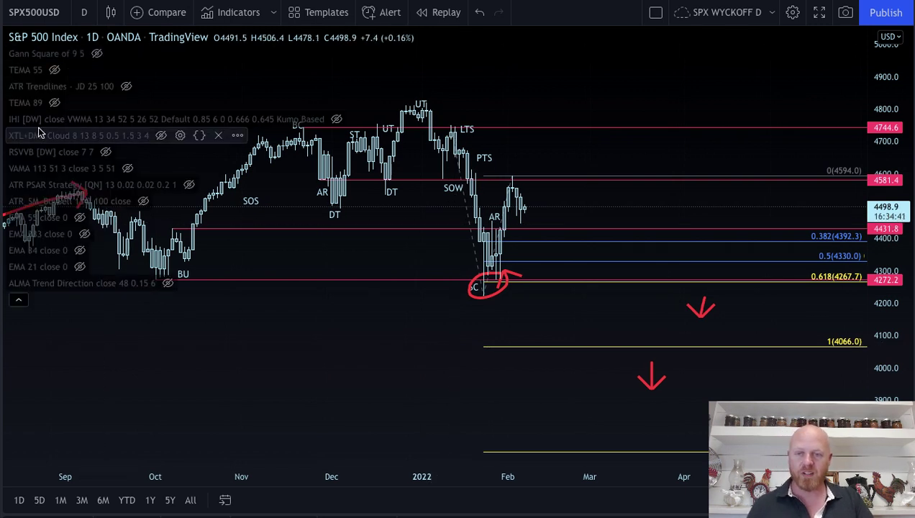
click(84, 236)
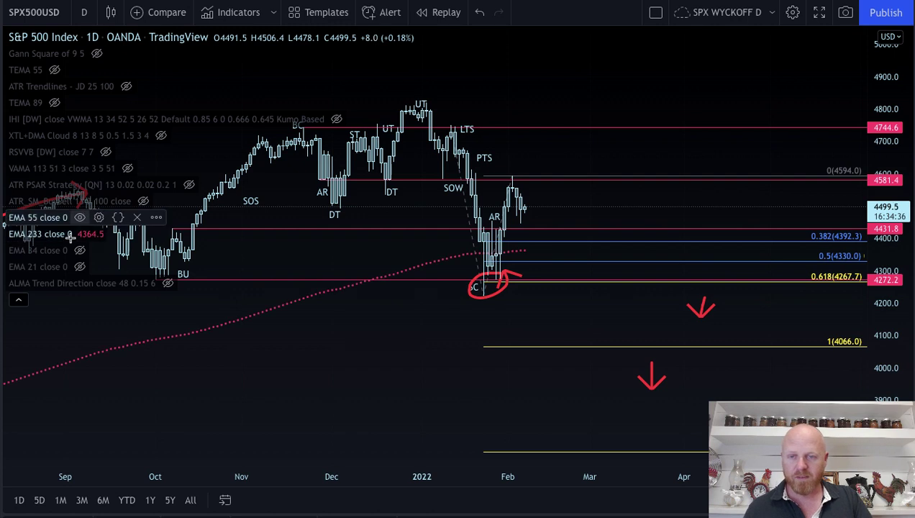
click(81, 218)
click(19, 299)
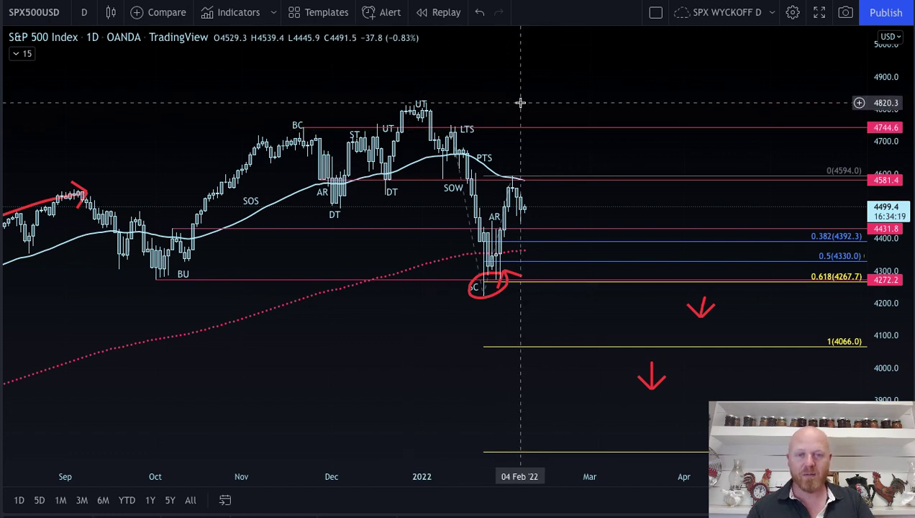
drag(520, 103, 532, 209)
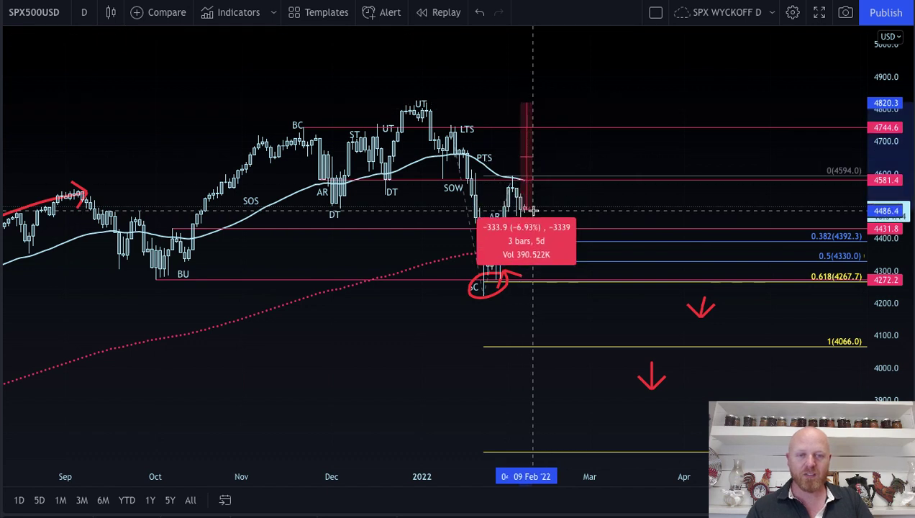
click(533, 210)
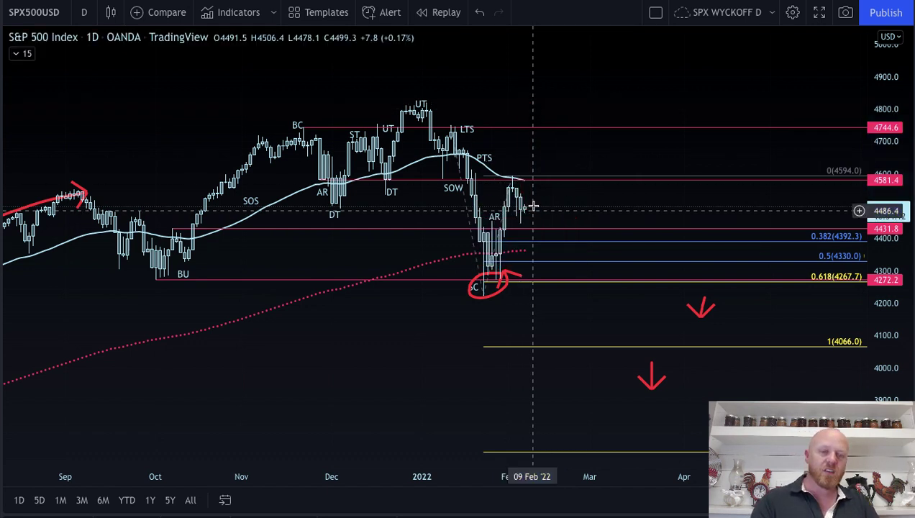